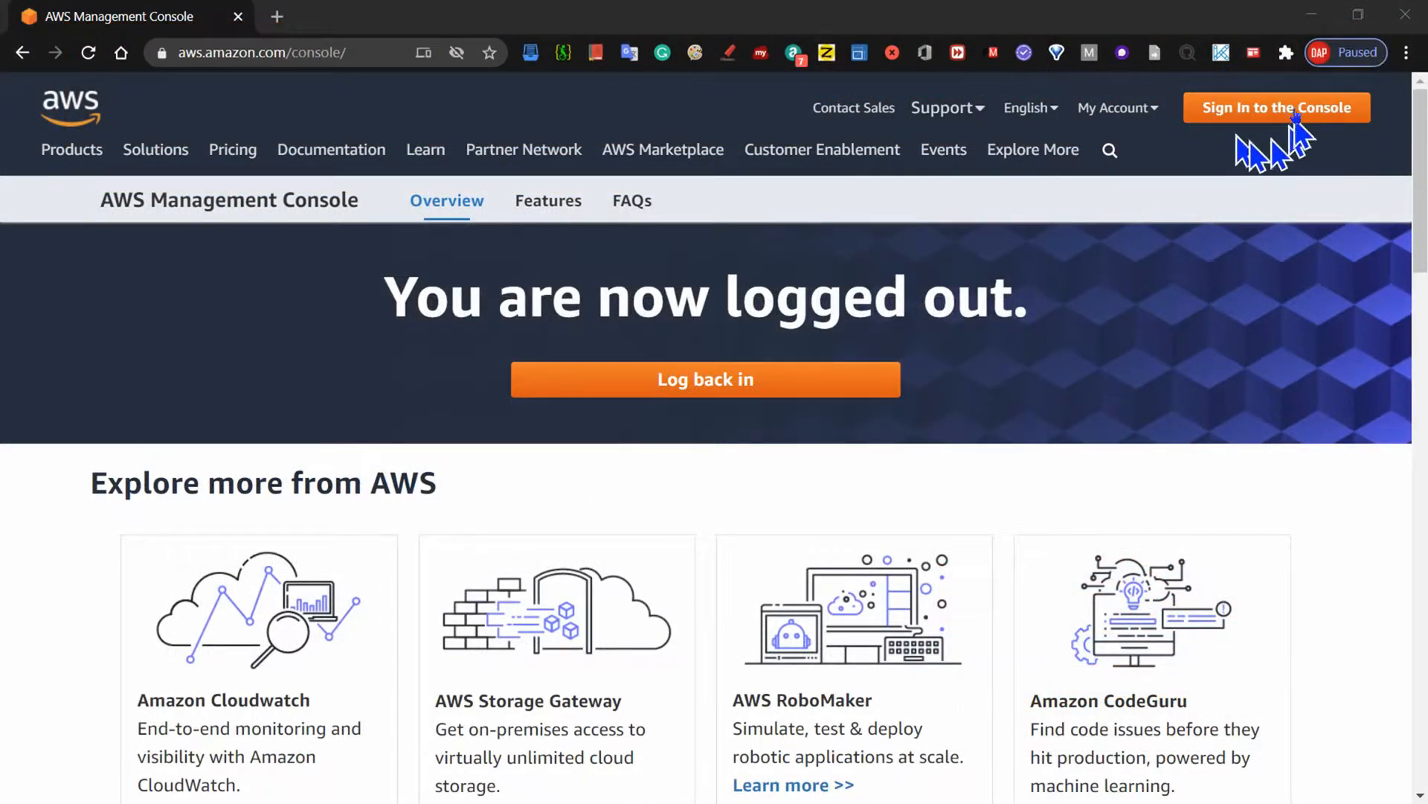
- Sign in to the AWS Management Console as the root user with the account email and password
click(1289, 109)
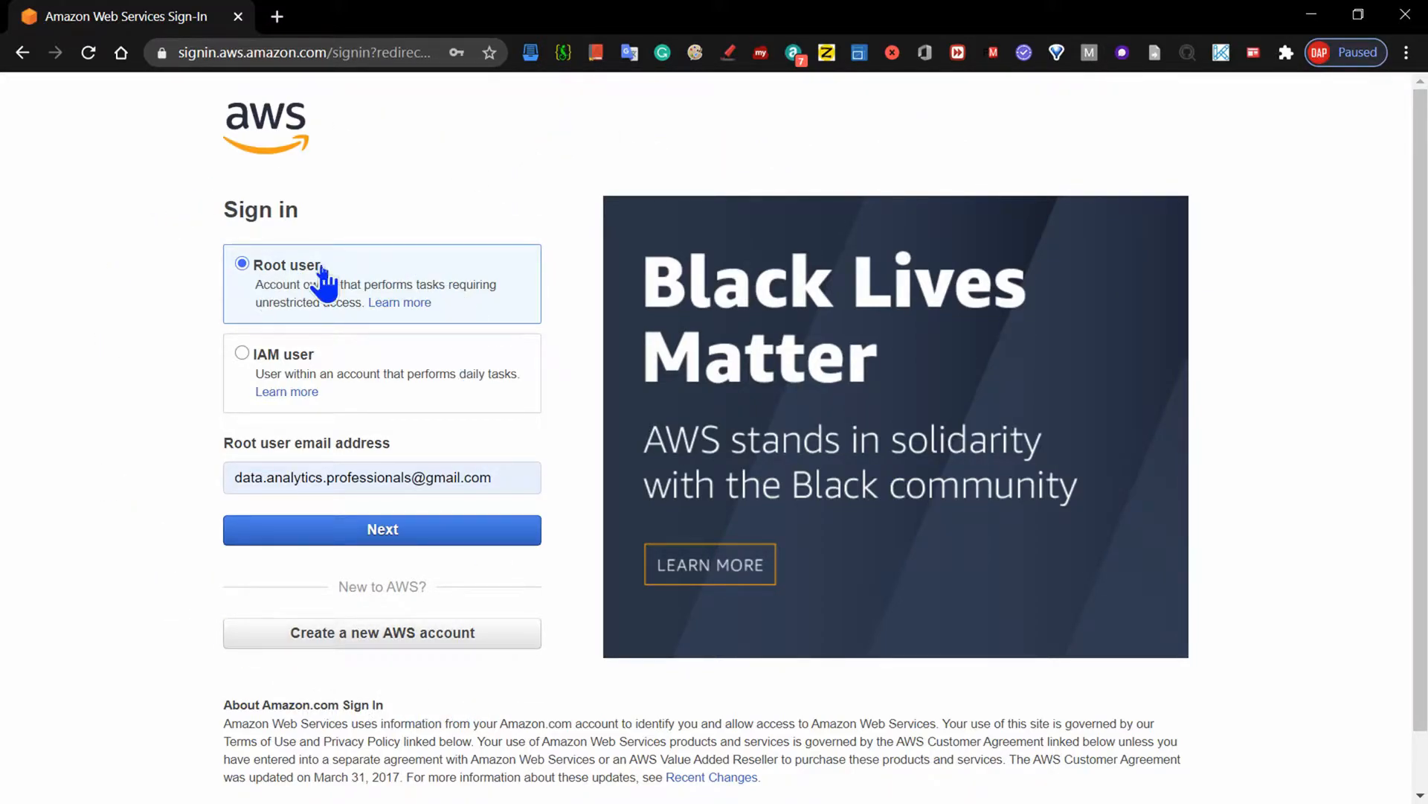
click(241, 357)
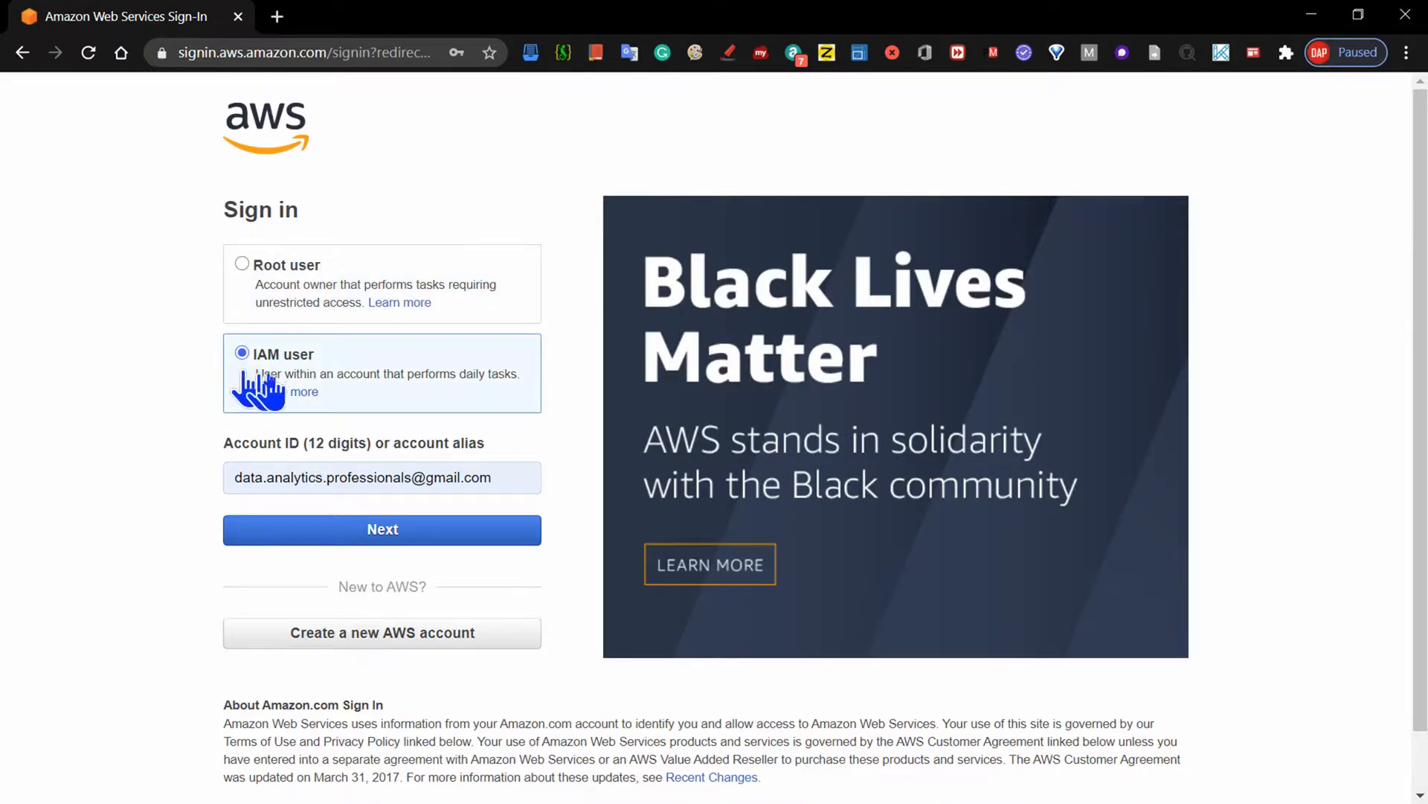
click(244, 265)
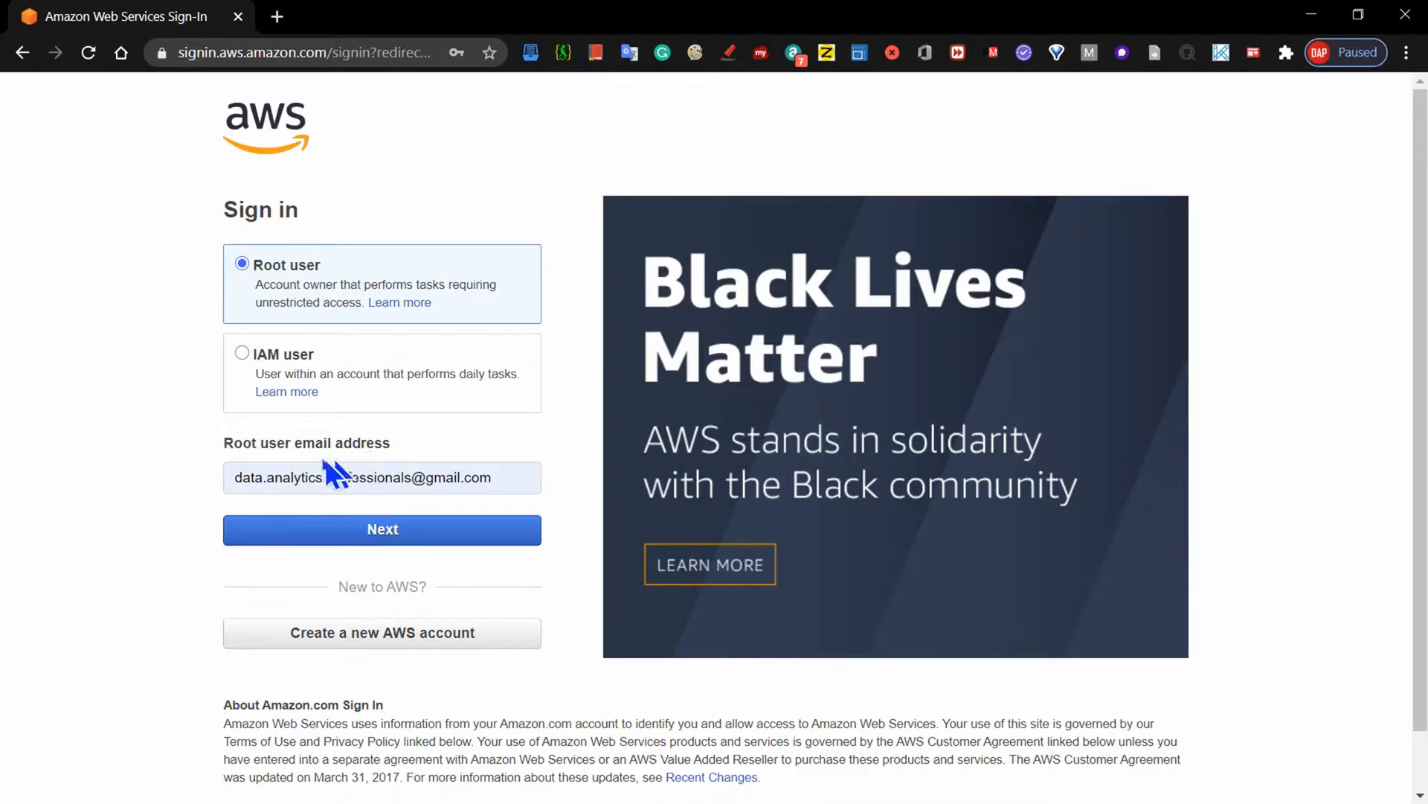
click(395, 530)
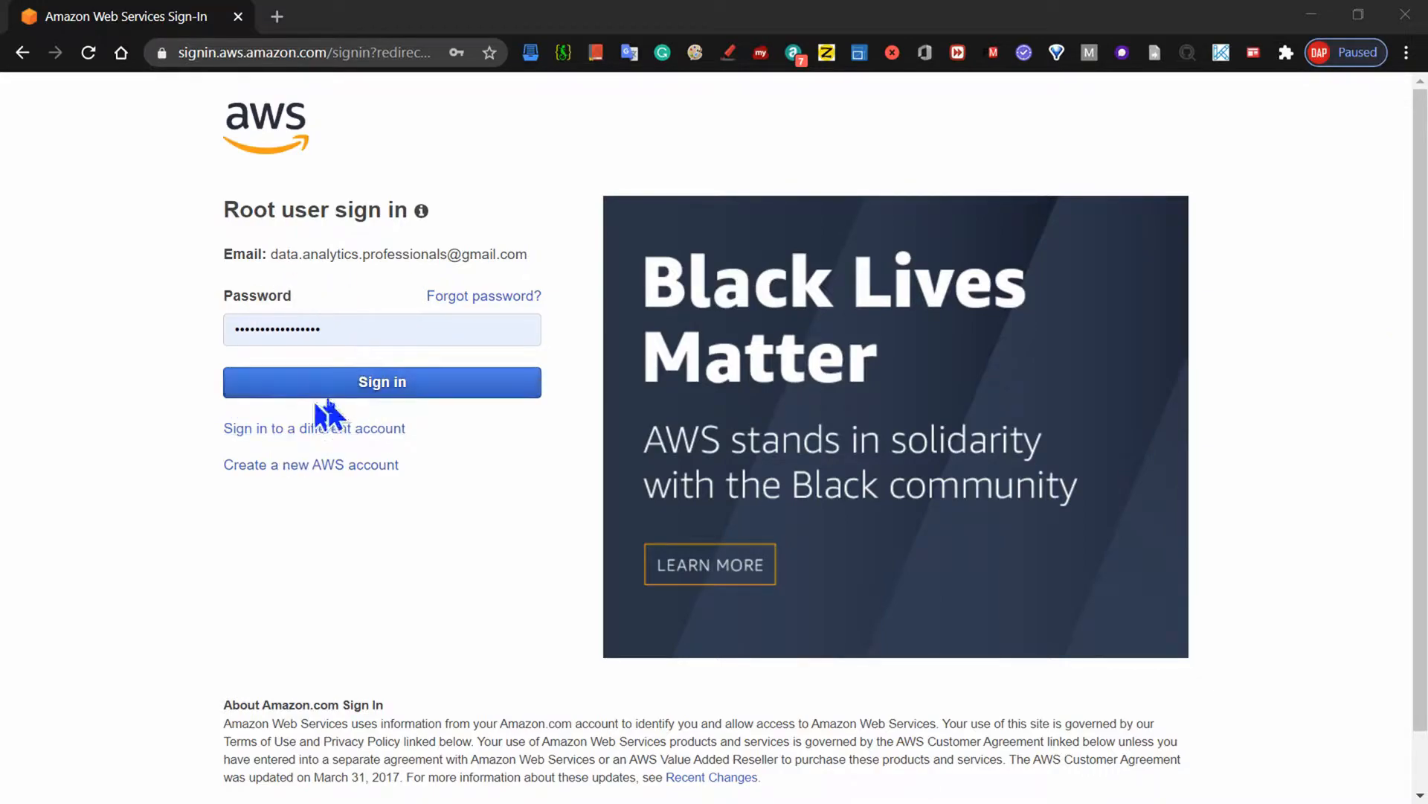
click(380, 398)
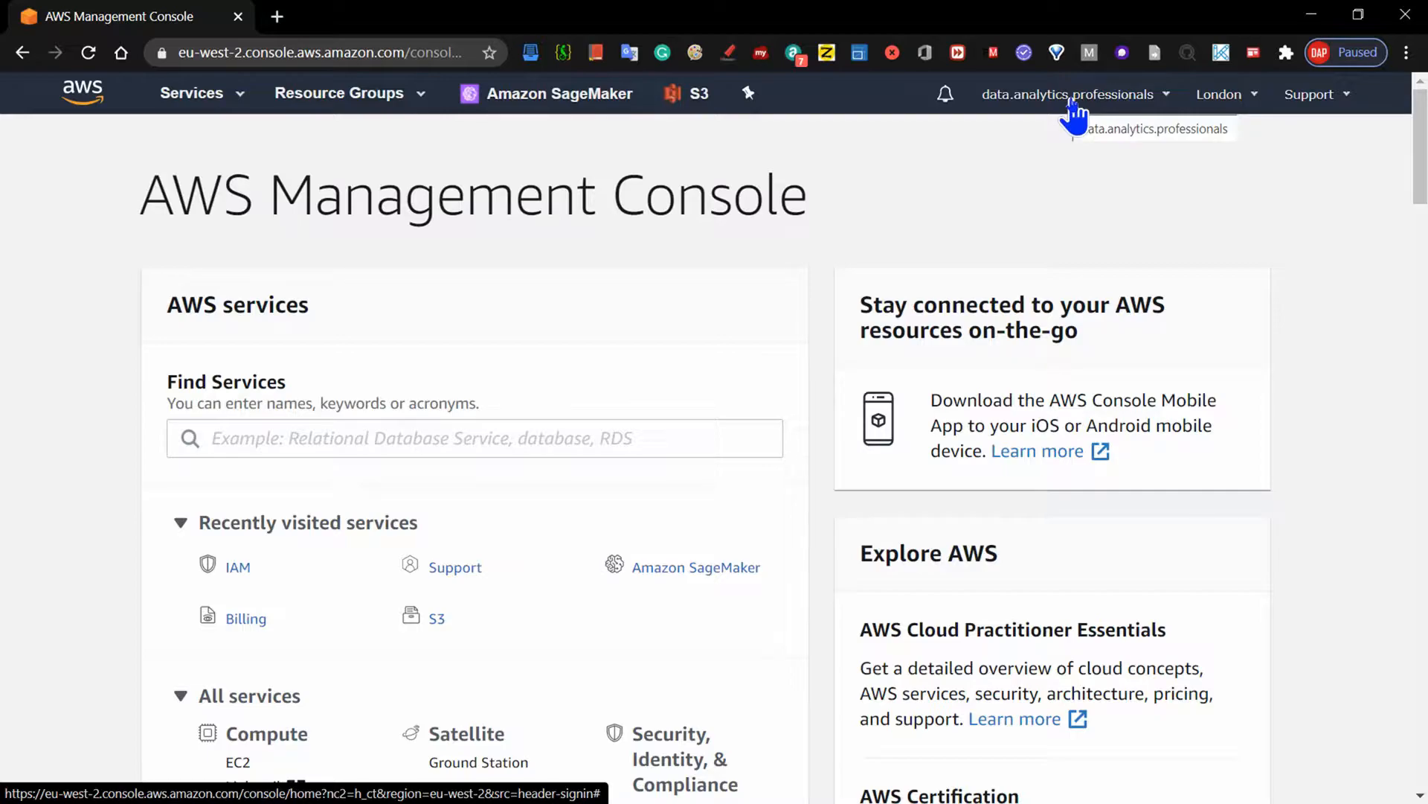
- Activate IAM user and role access to billing information in the account settings
click(1074, 103)
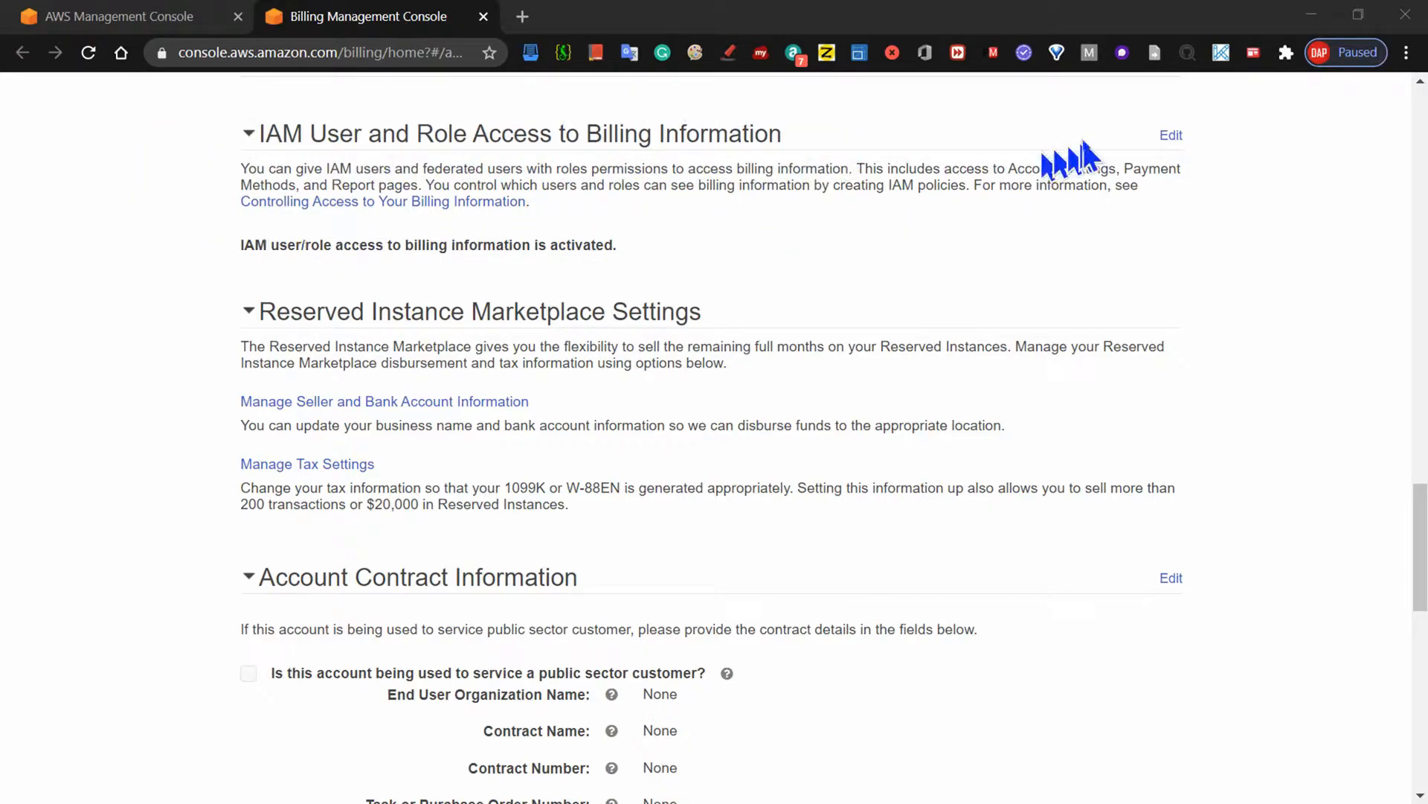
click(1171, 137)
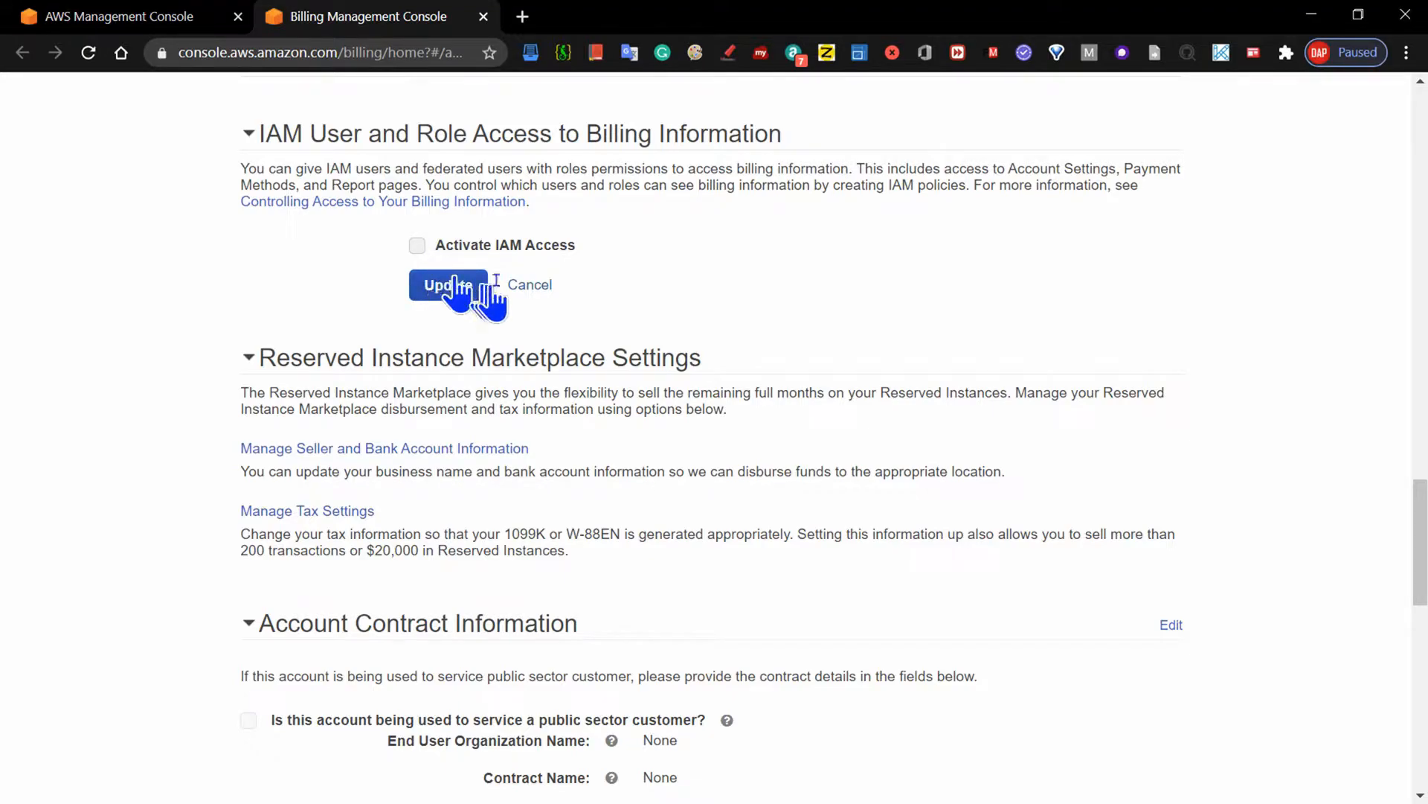
click(418, 248)
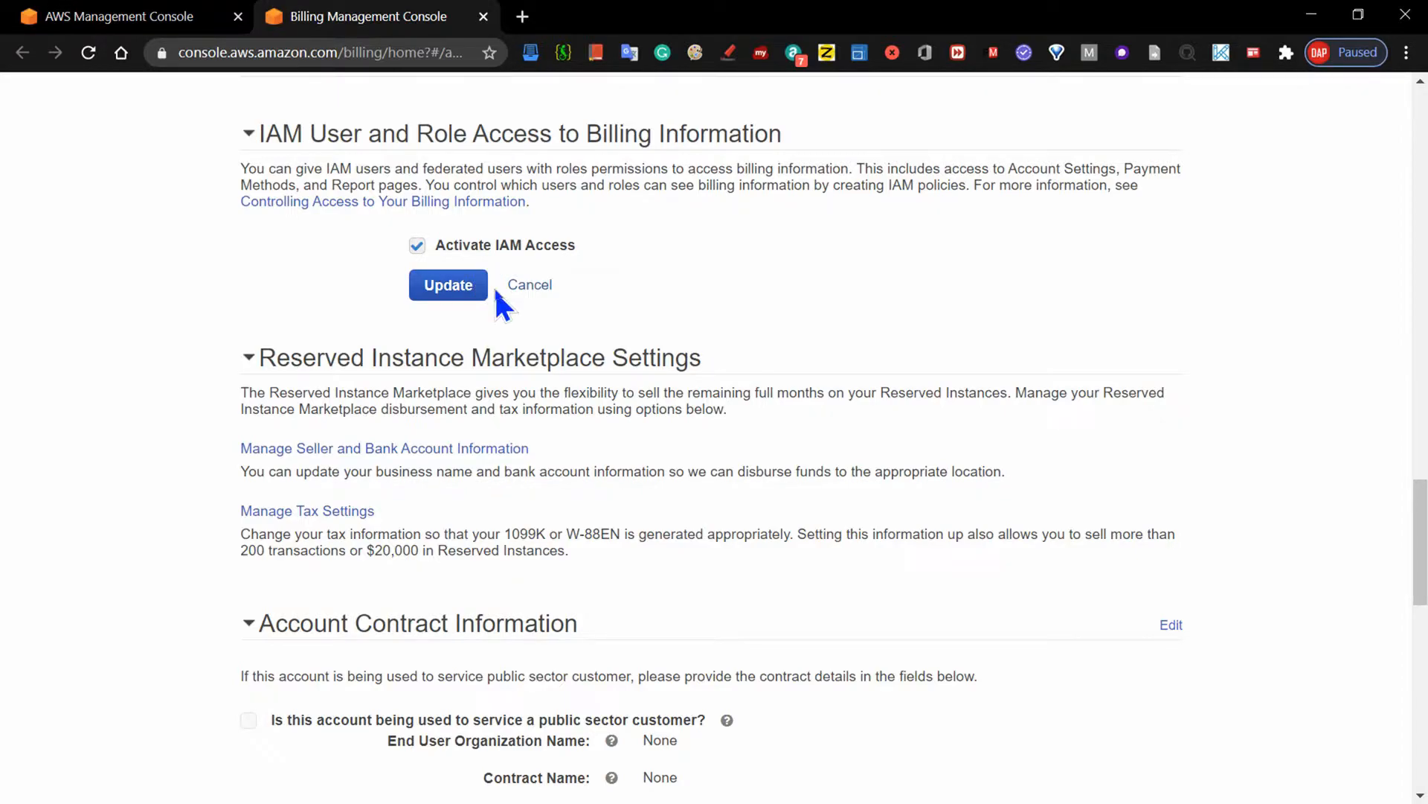
click(446, 290)
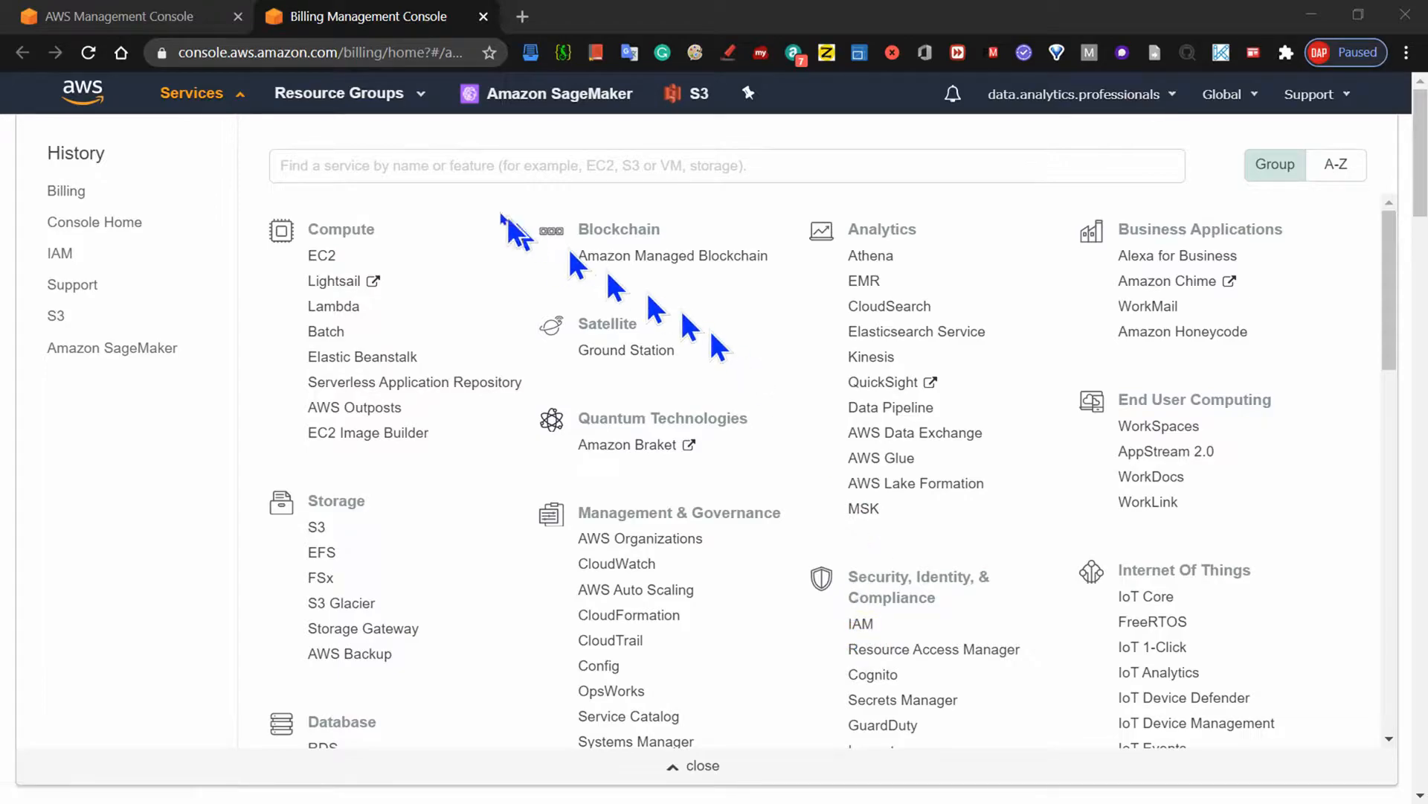
- Find the IAM service and open its list of users
click(307, 165)
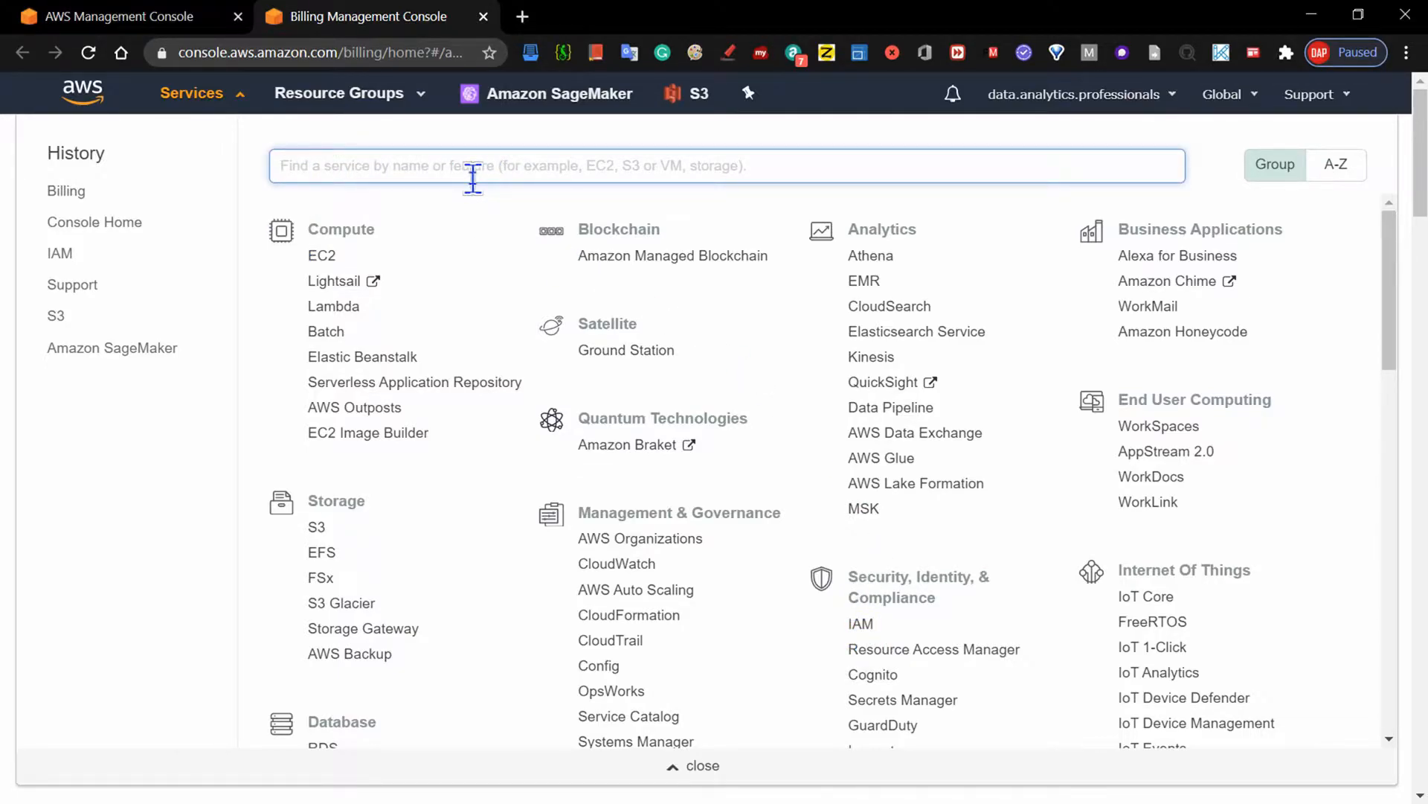
text(IAM)
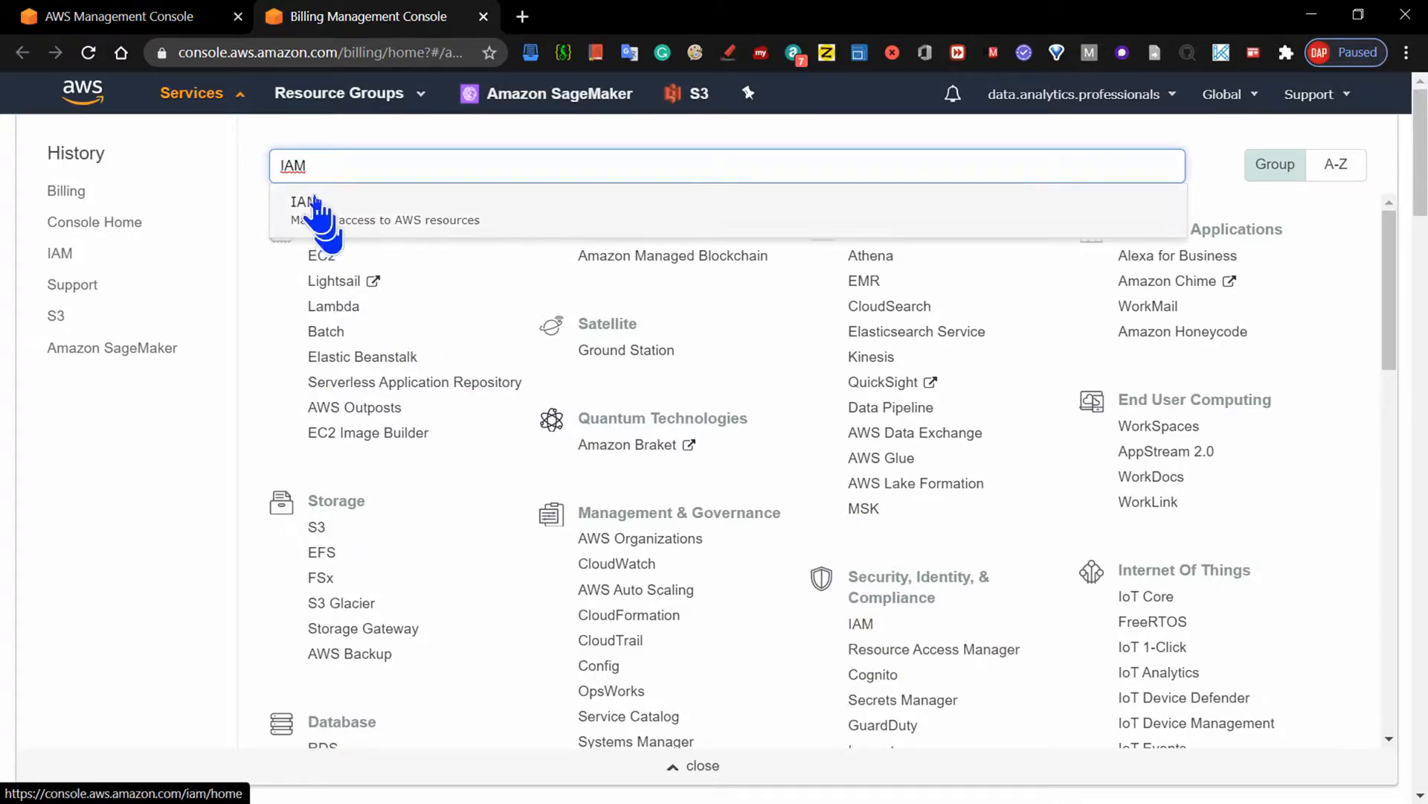
click(318, 212)
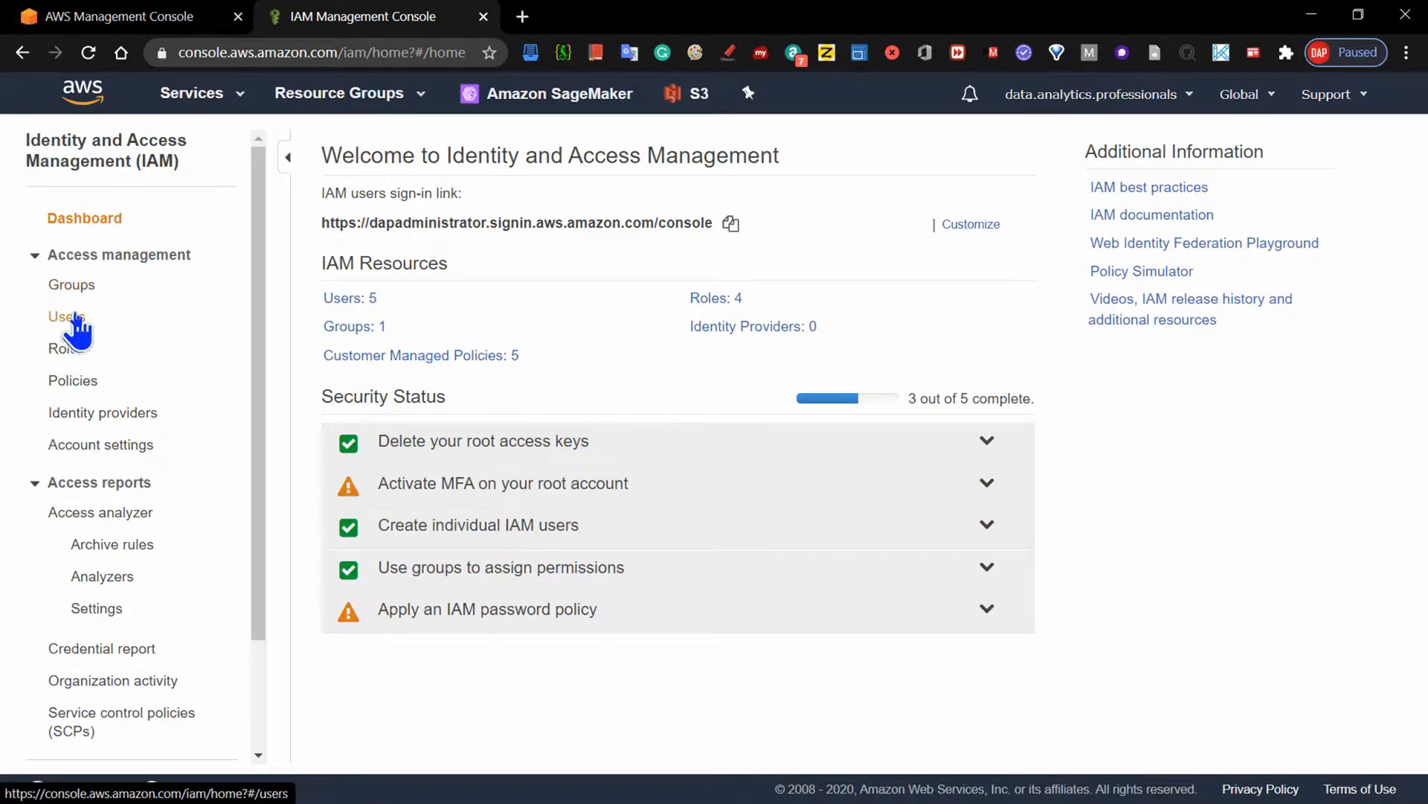
click(74, 316)
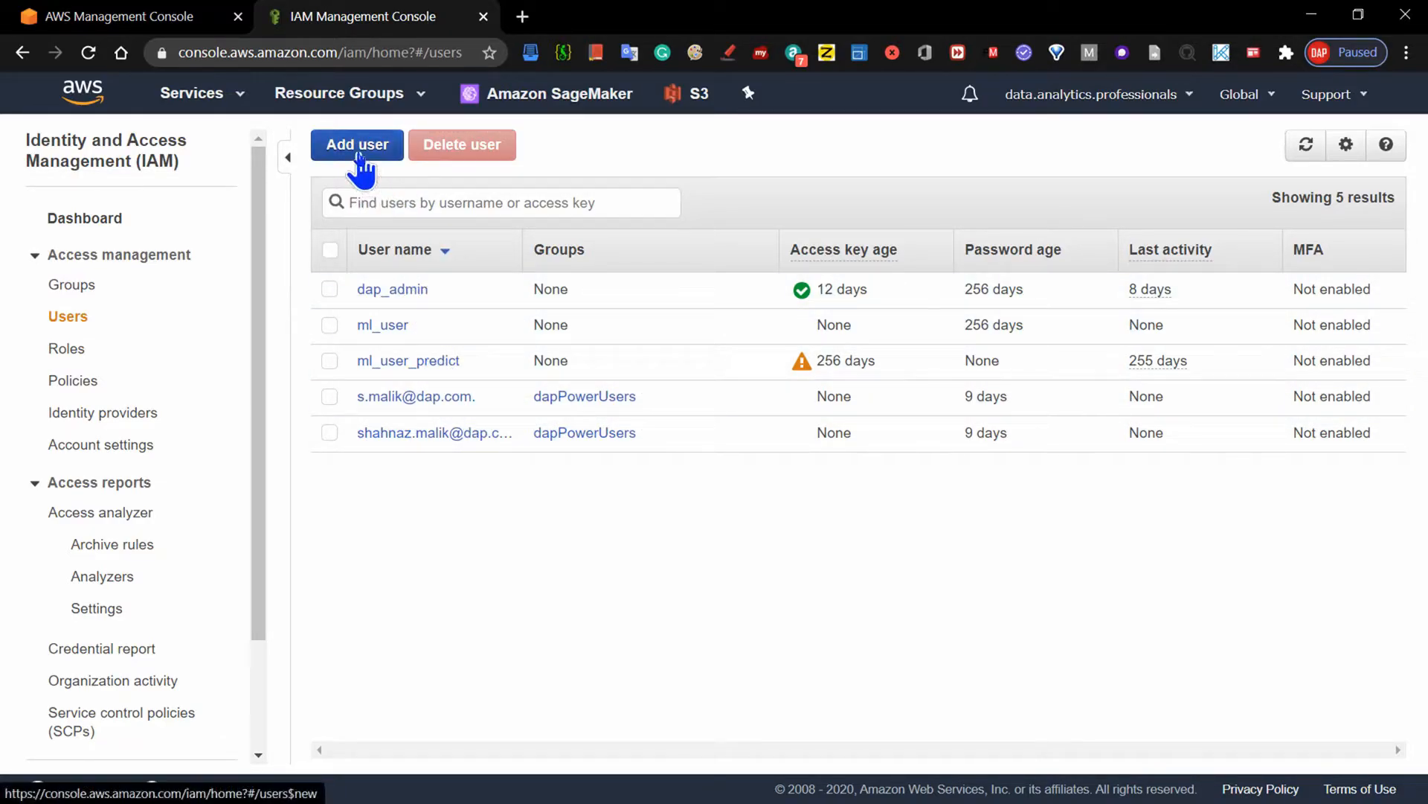
- Start adding a user named Administrator with both programmatic and AWS Management Console access
click(351, 149)
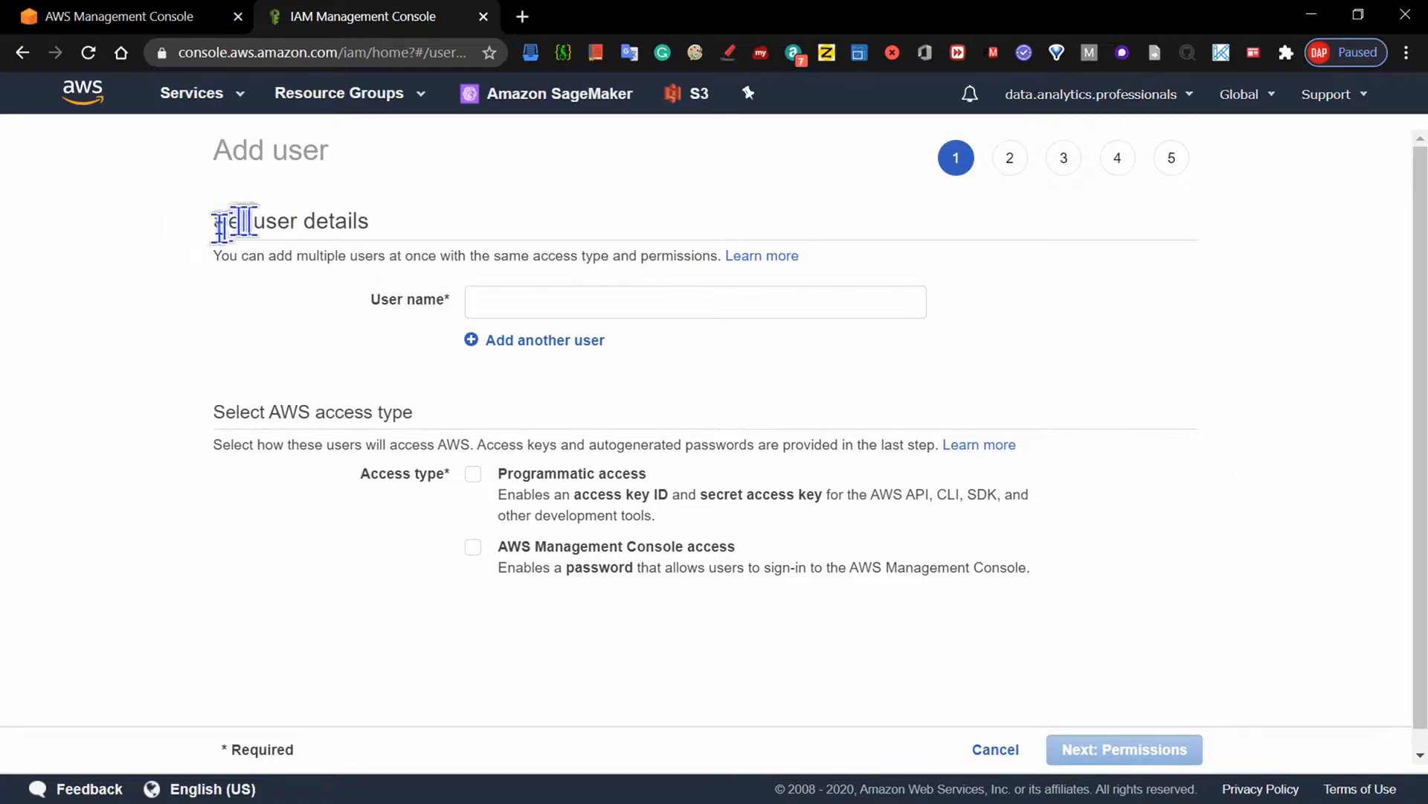
click(493, 302)
text(Administrator)
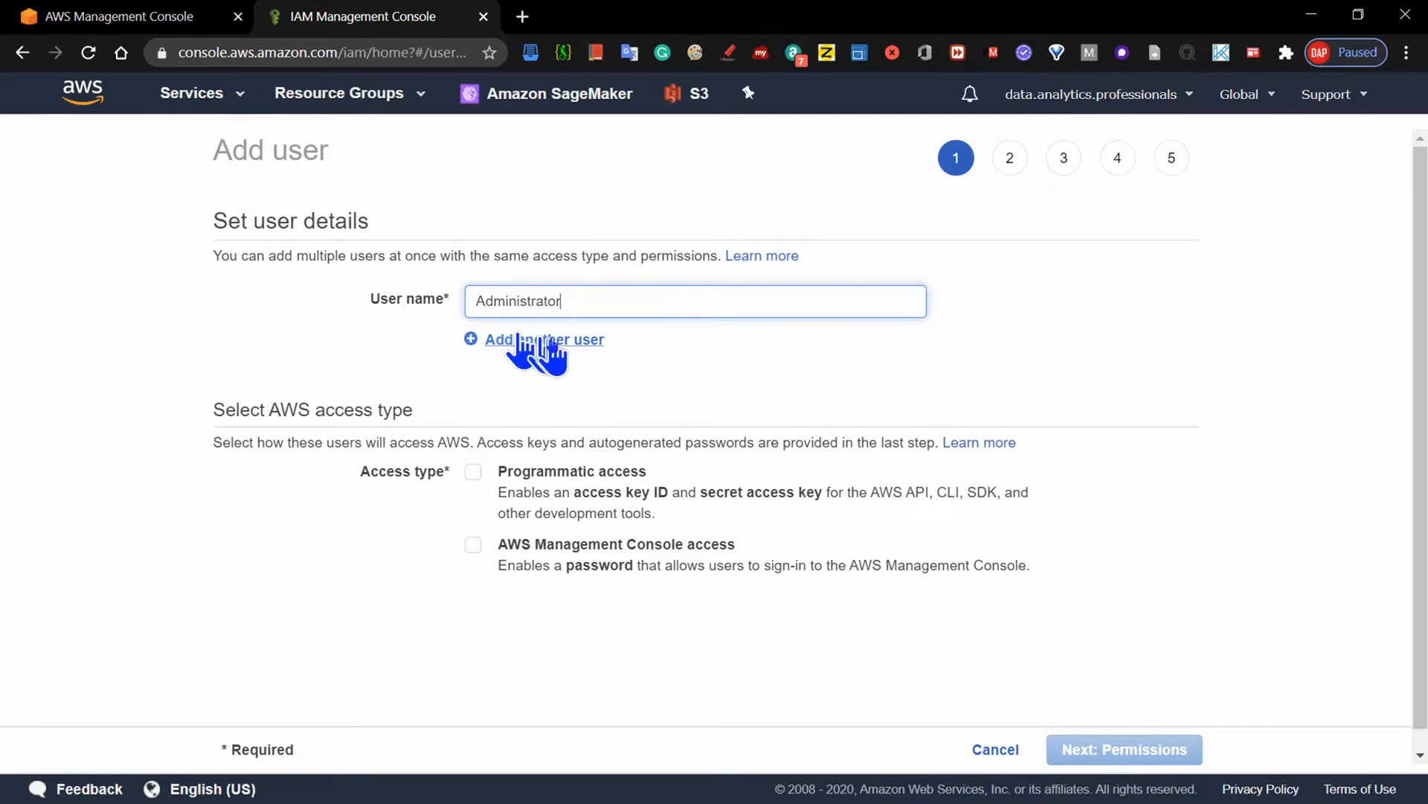
click(473, 471)
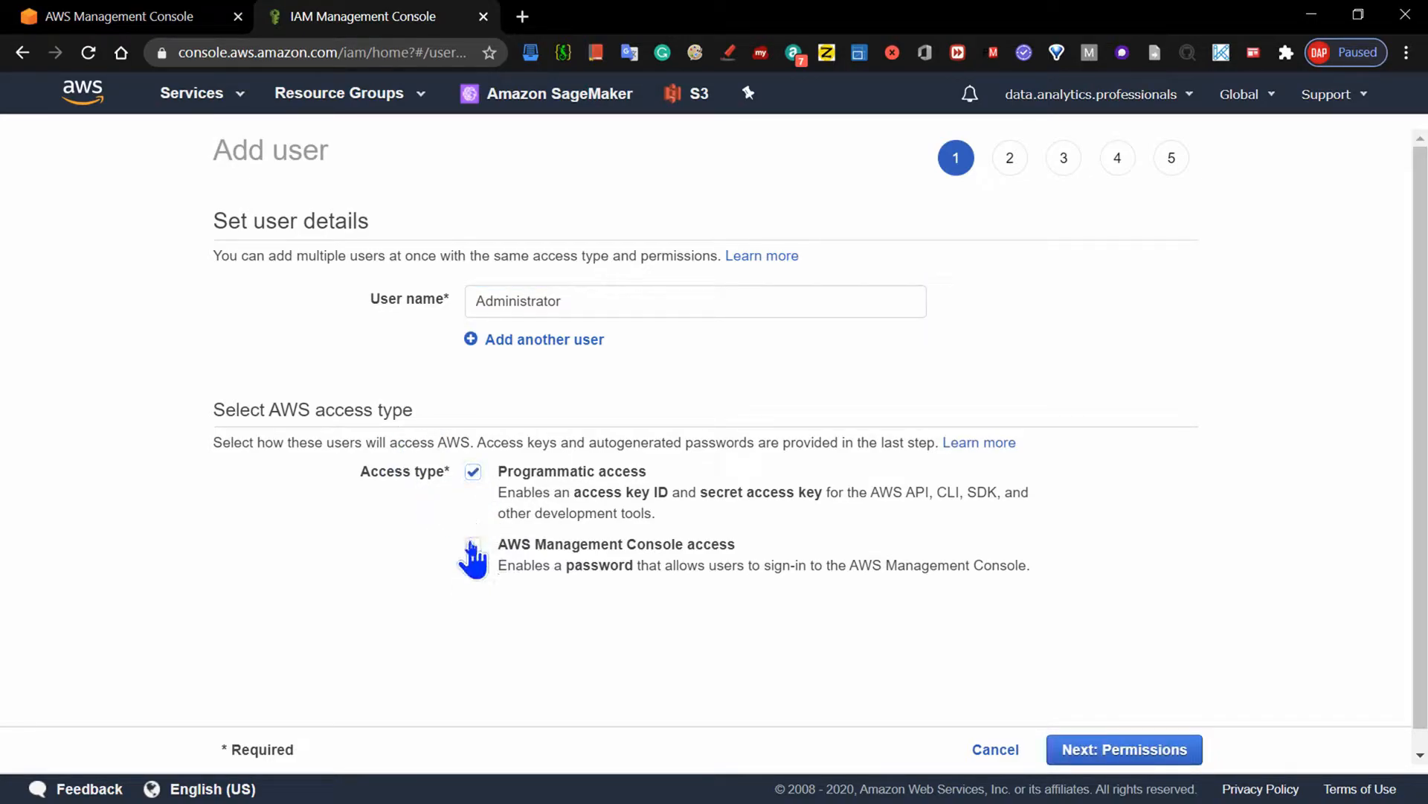
click(472, 545)
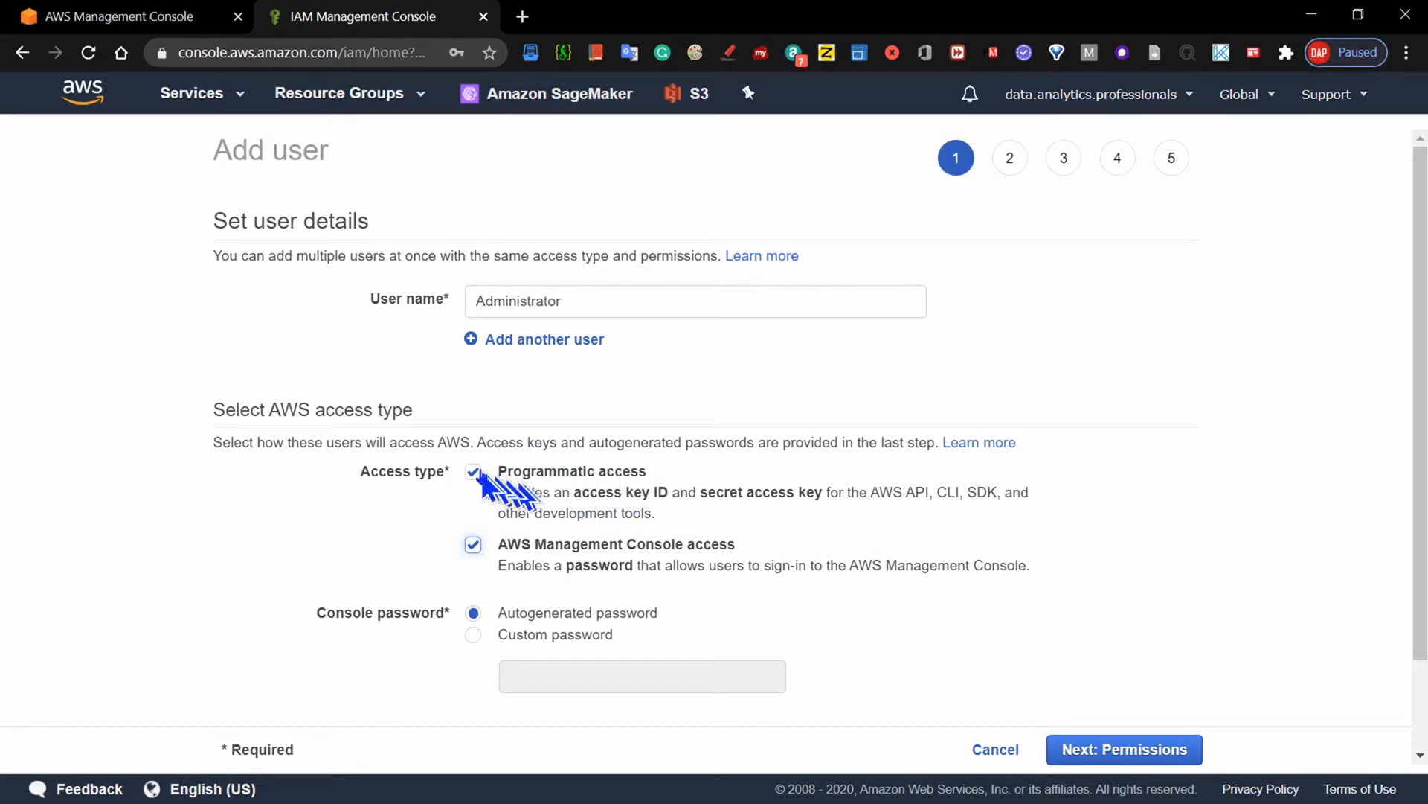
- Disable programmatic access for the new user, keeping only AWS Management Console access selected
click(474, 471)
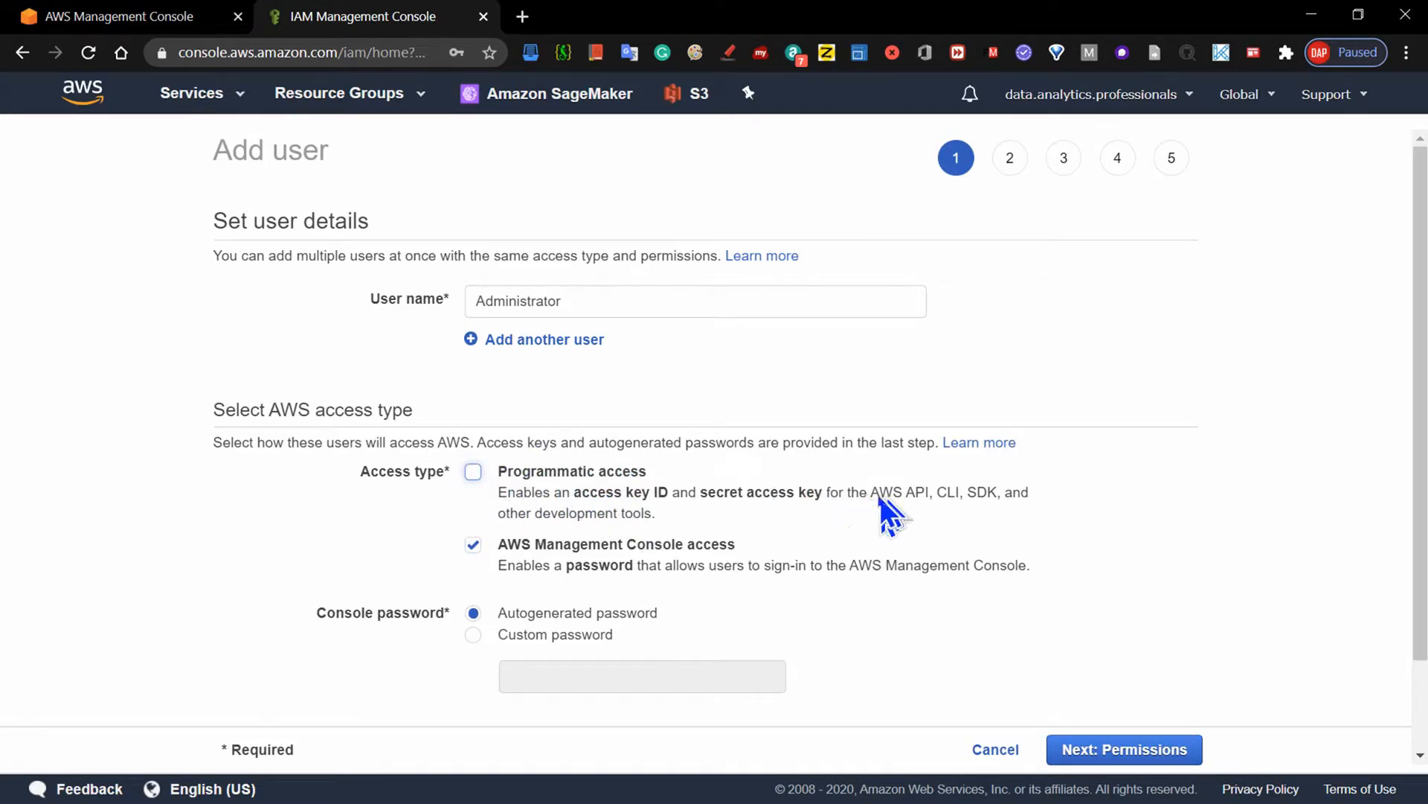
drag(872, 492, 891, 517)
click(892, 519)
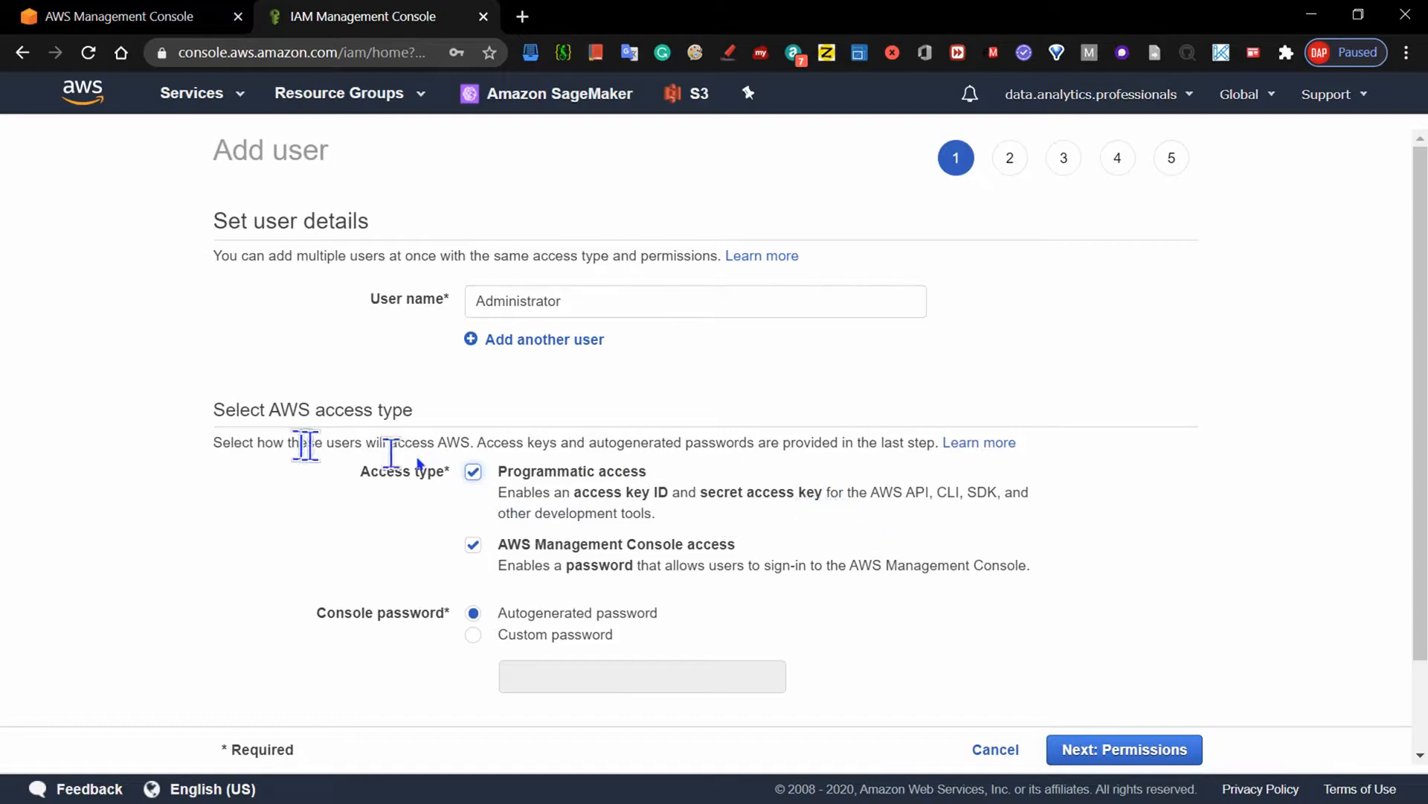
click(474, 471)
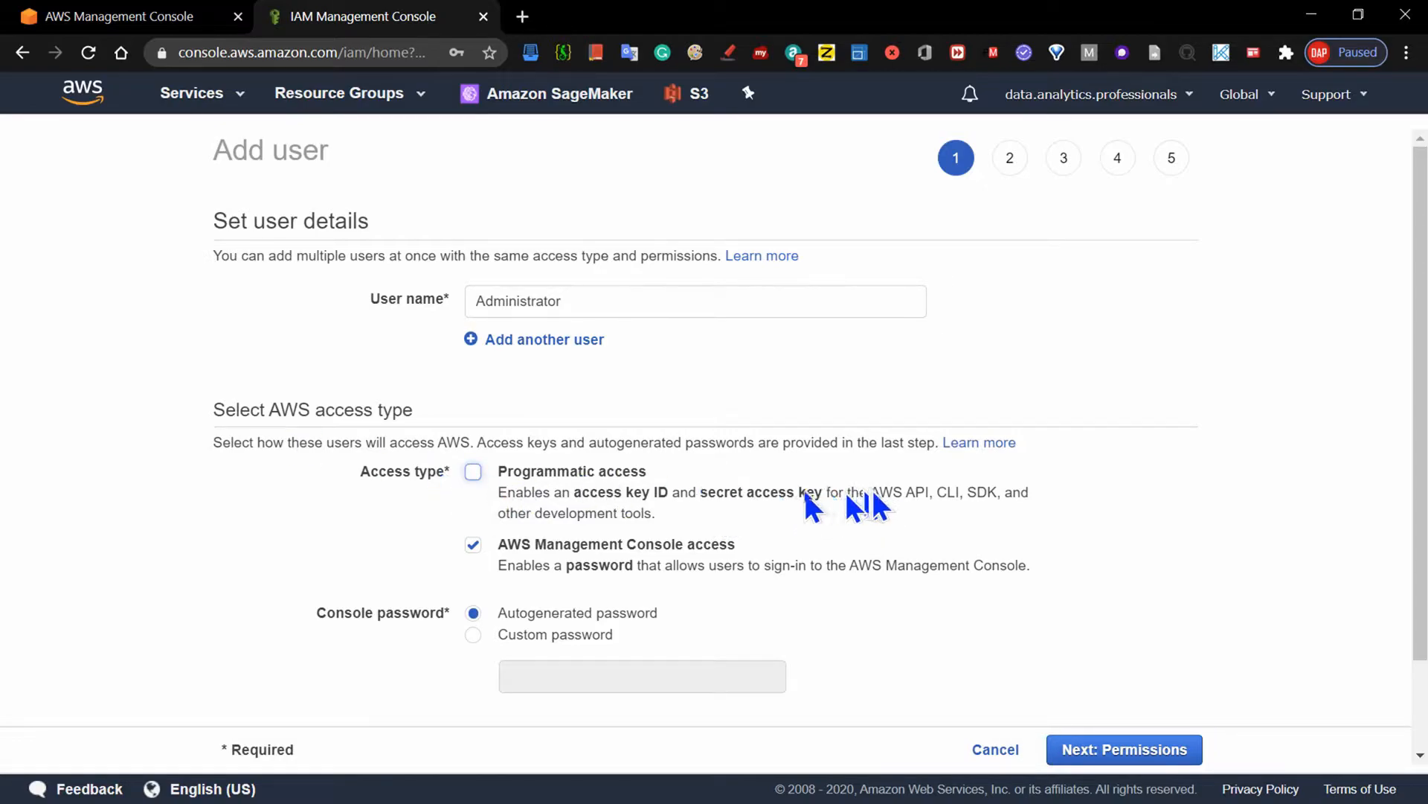
drag(500, 473, 1014, 510)
click(704, 517)
click(474, 472)
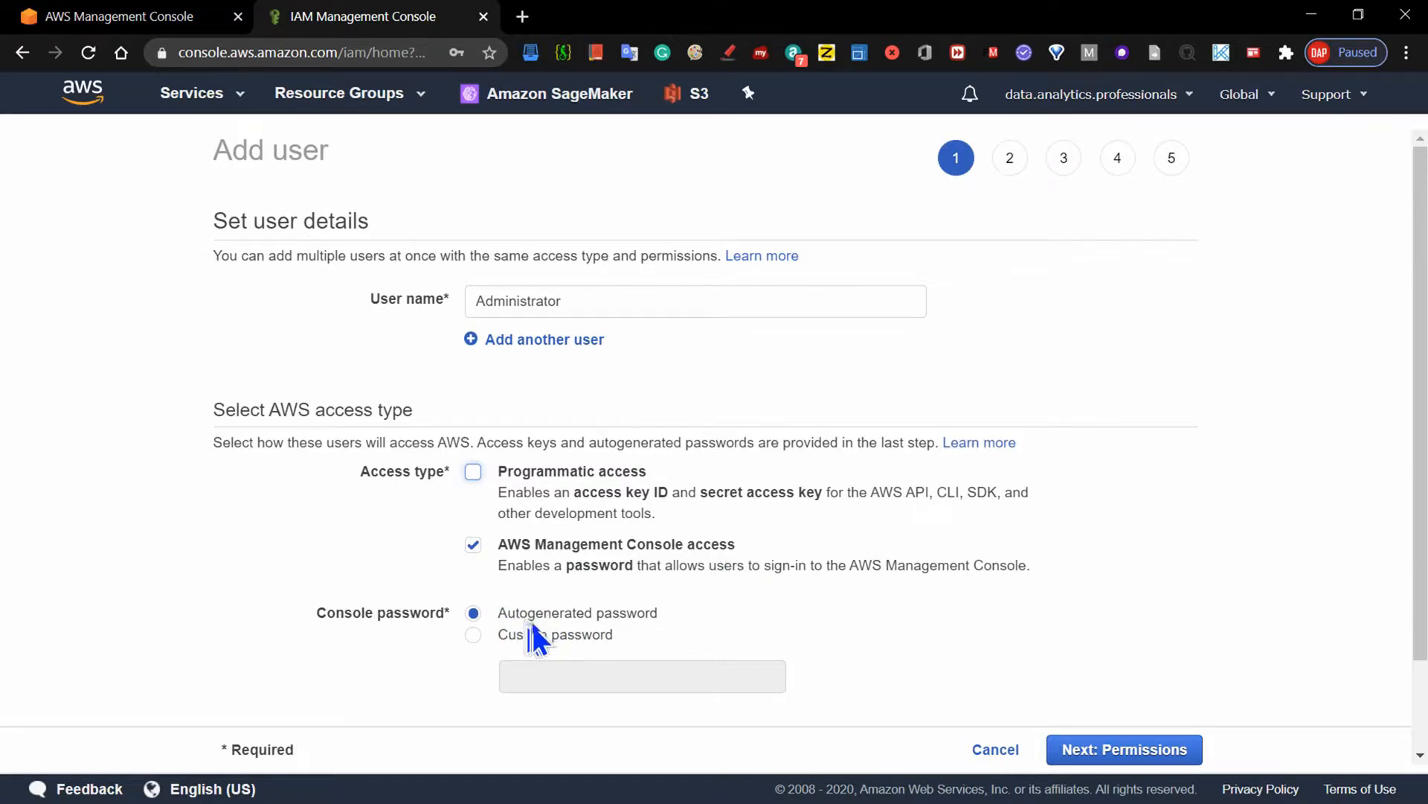
- Switch the new user's console password to a custom one and enter the password
click(473, 636)
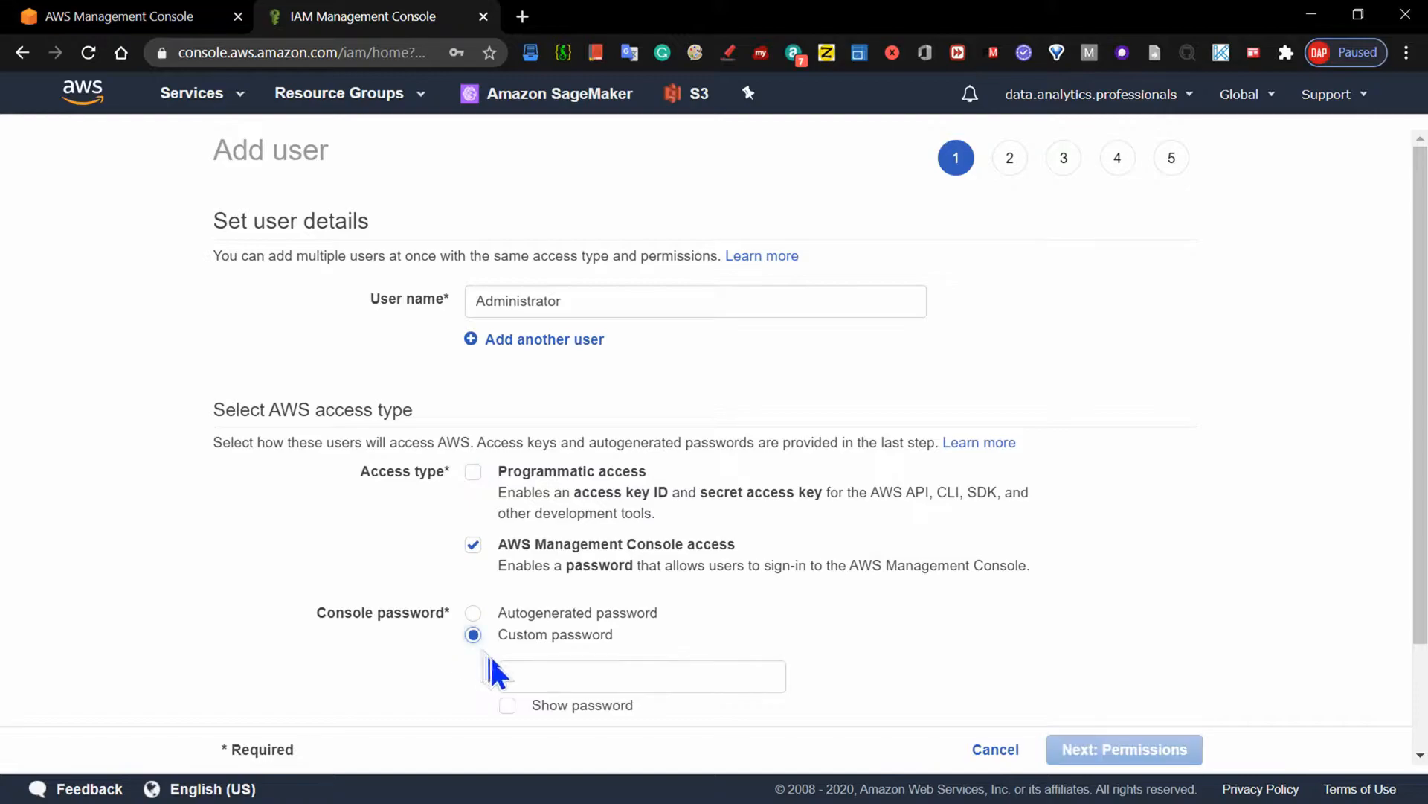
drag(1416, 389, 1398, 461)
click(590, 567)
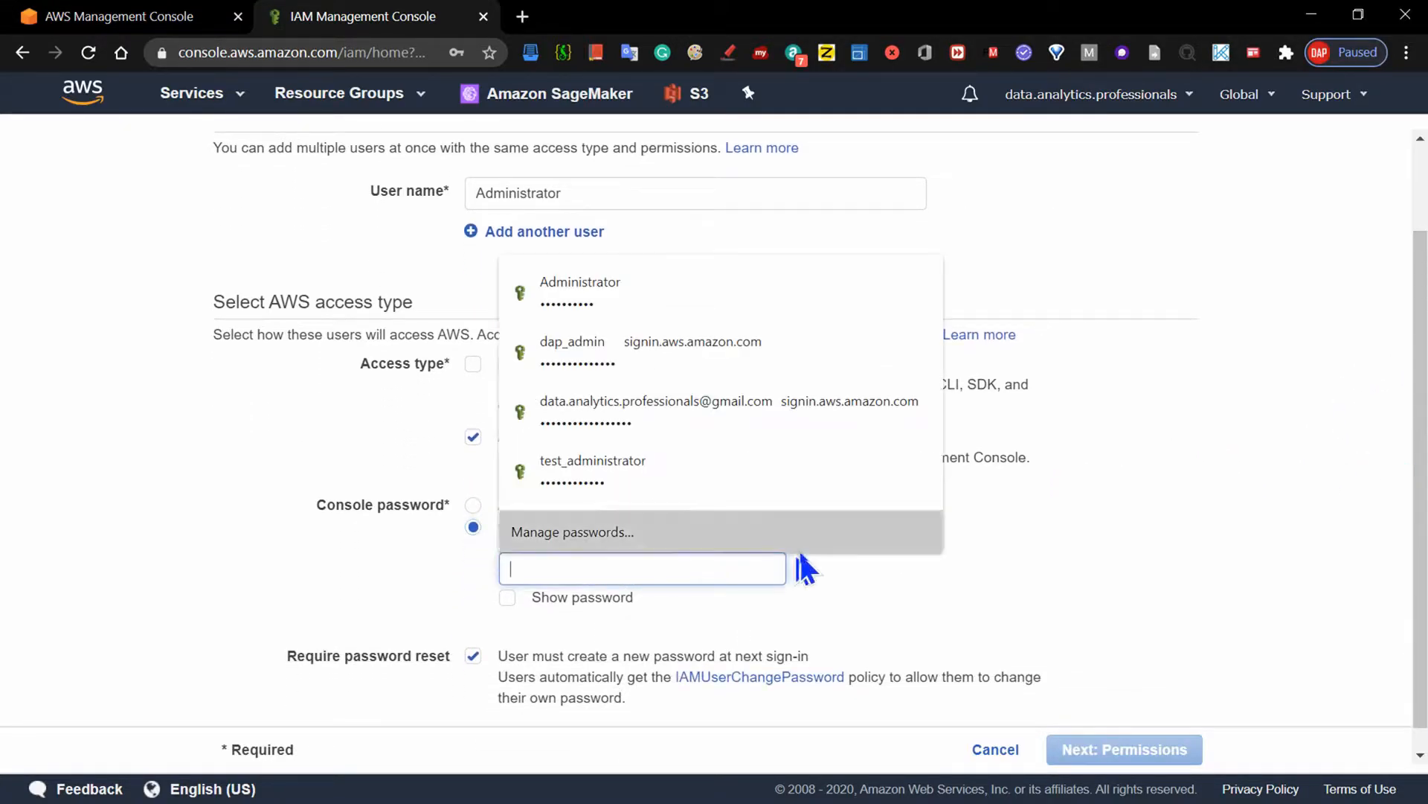
click(989, 571)
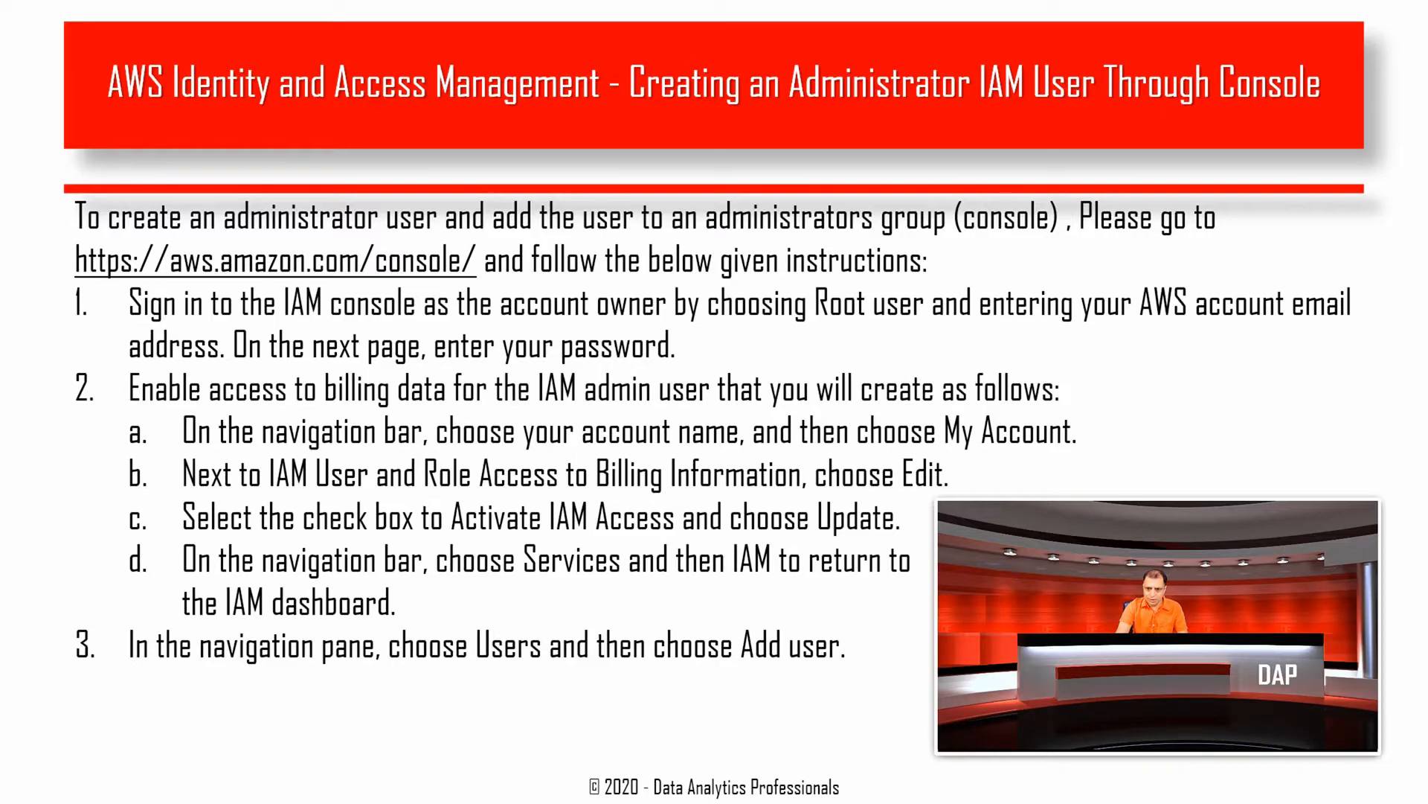
click(221, 736)
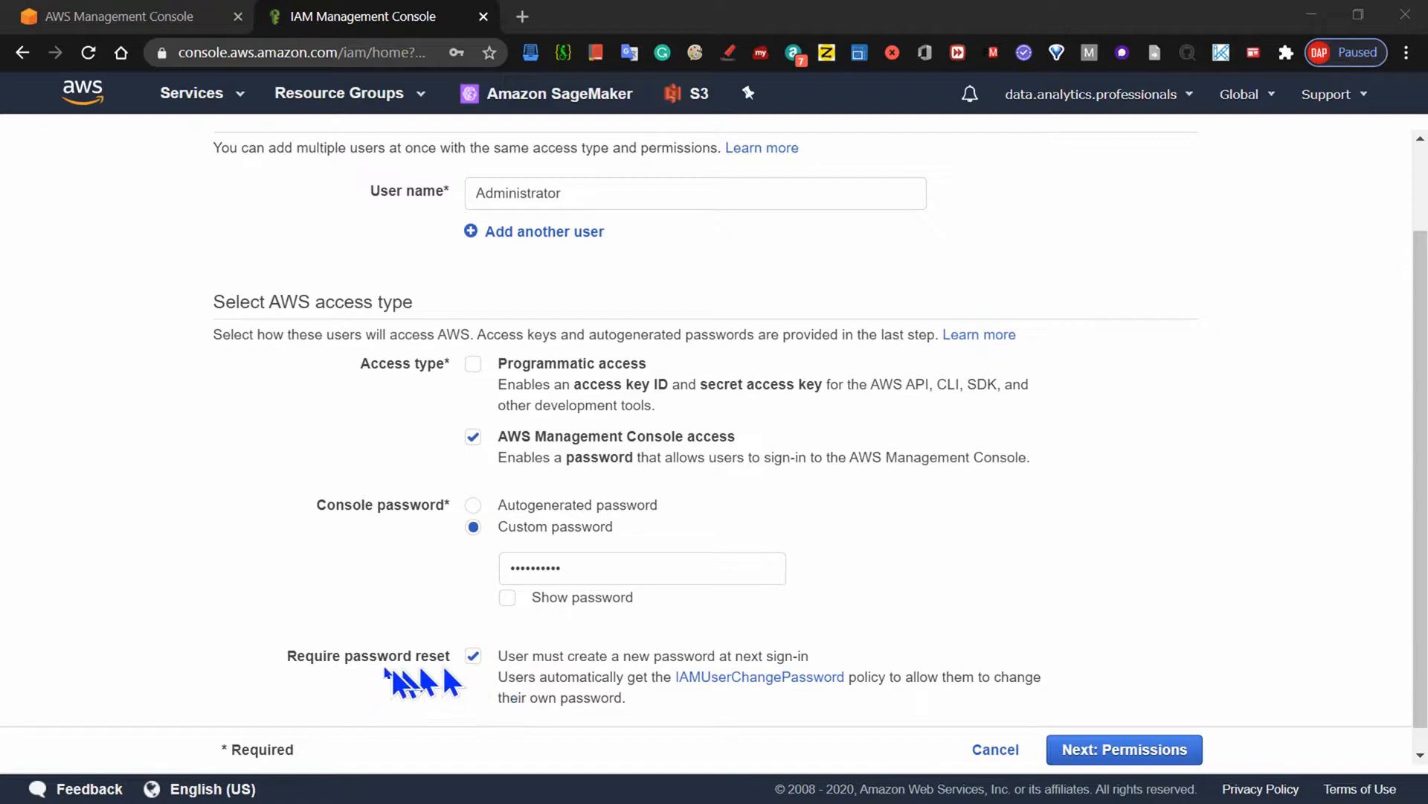
- Remove the required password reset at next sign-in and proceed to the user's permissions
click(473, 658)
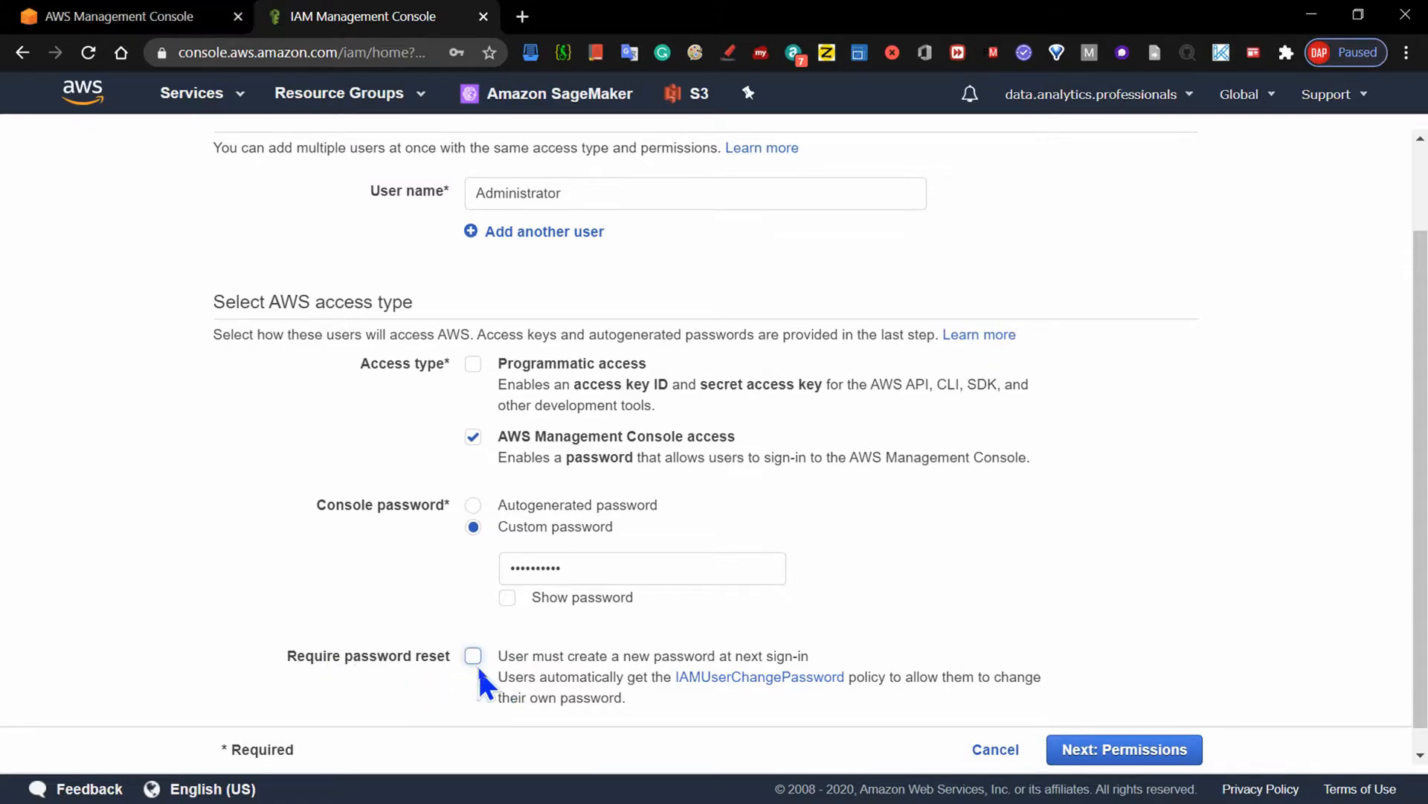
scroll(1421, 313, down, 1)
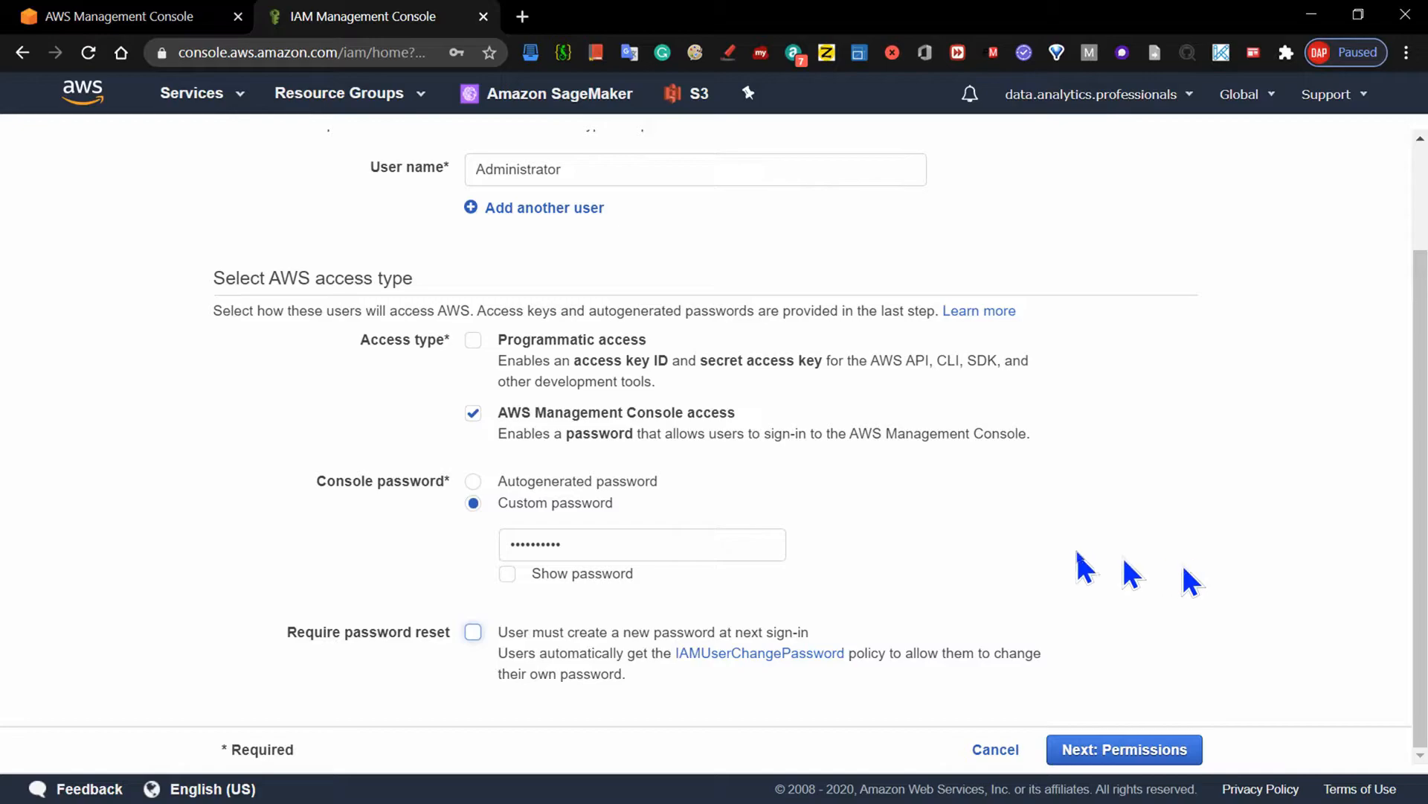
click(1100, 752)
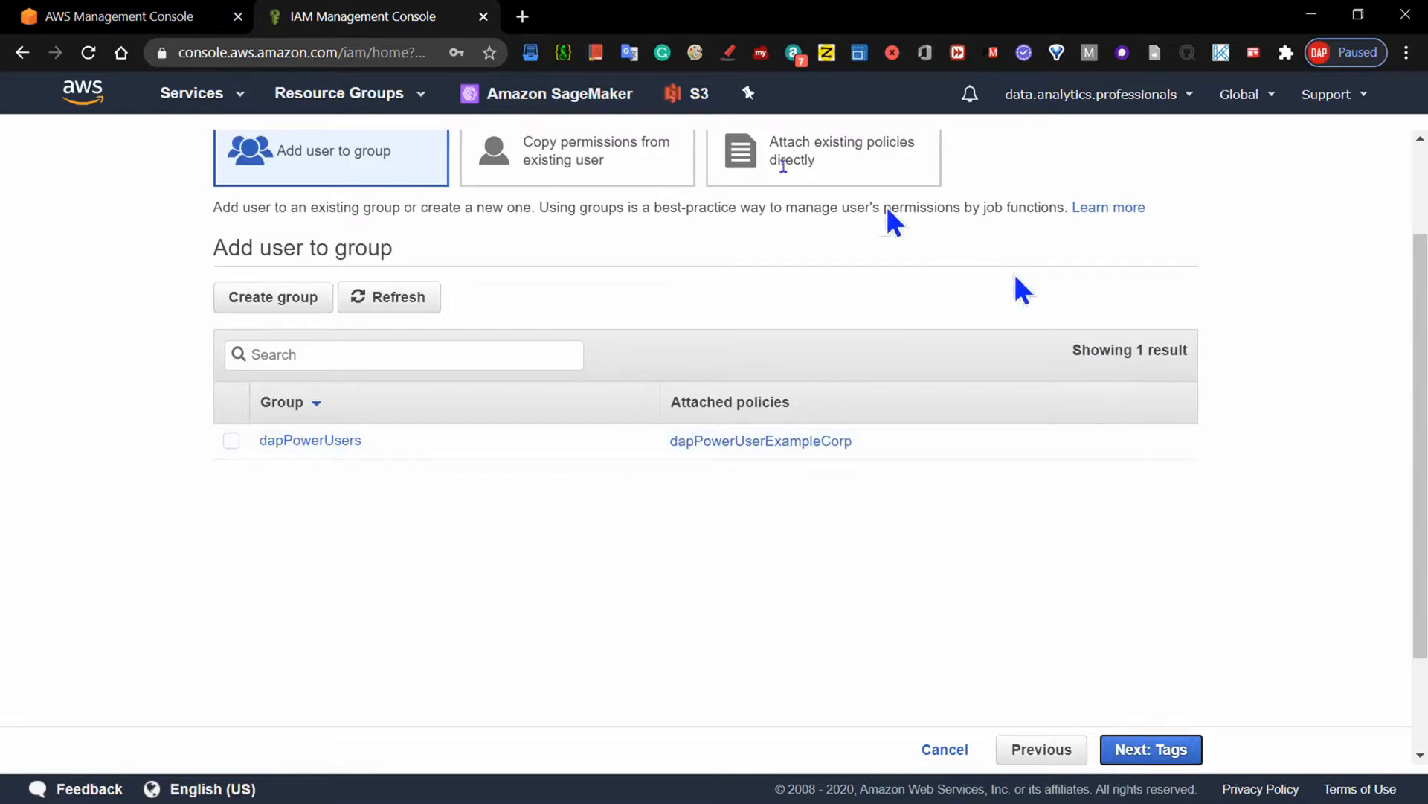
scroll(1383, 392, up, 2)
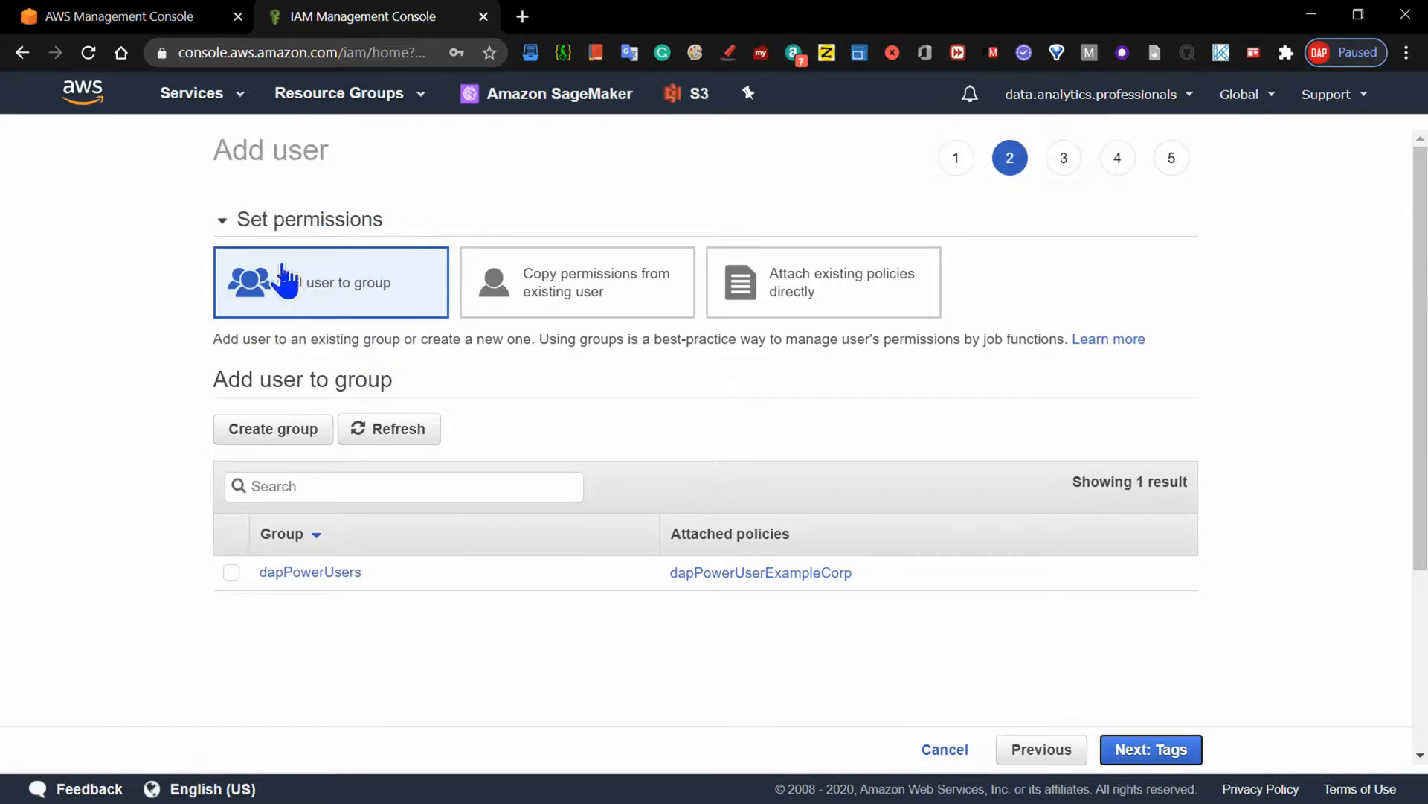
click(540, 291)
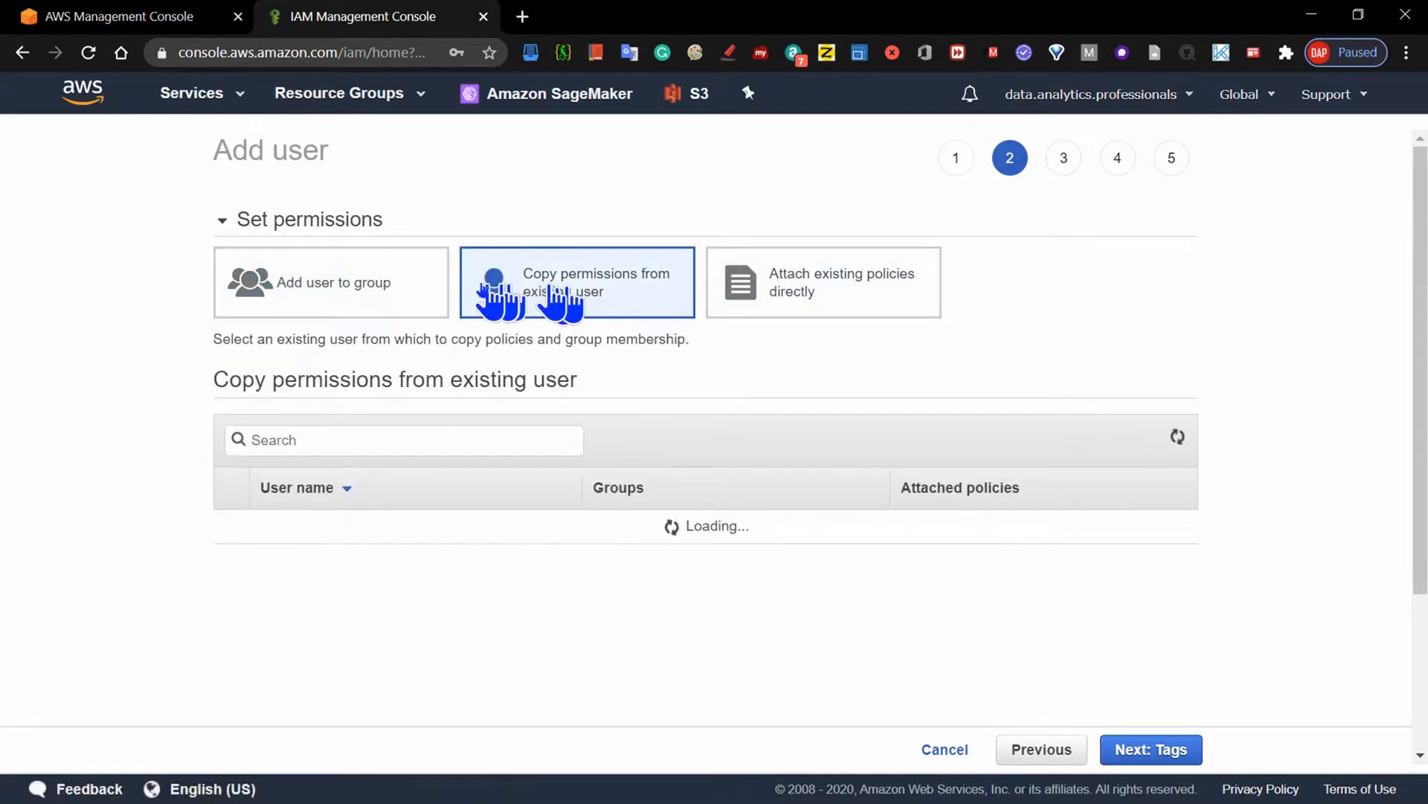
click(287, 311)
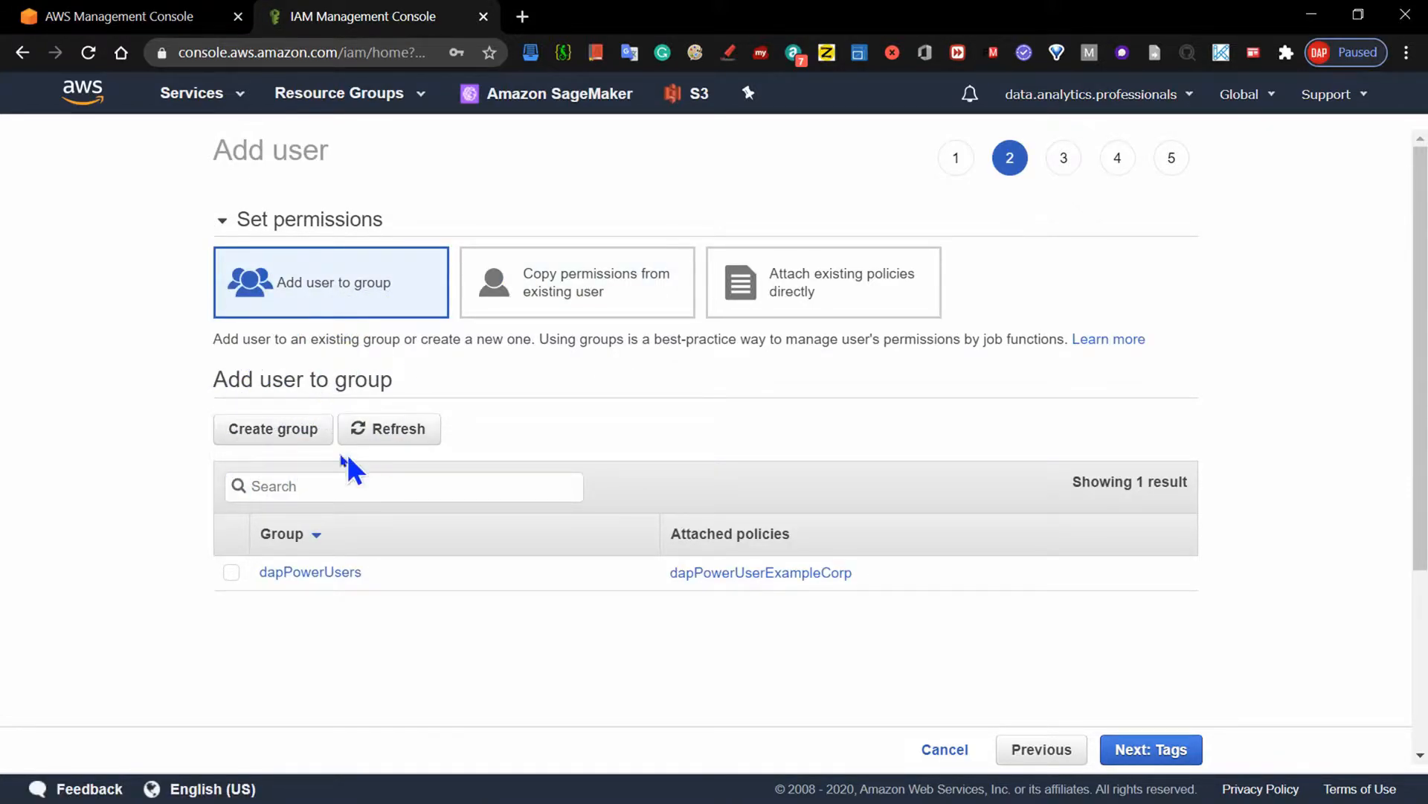
- Start creating a new group for the user and name it Administrators
click(272, 436)
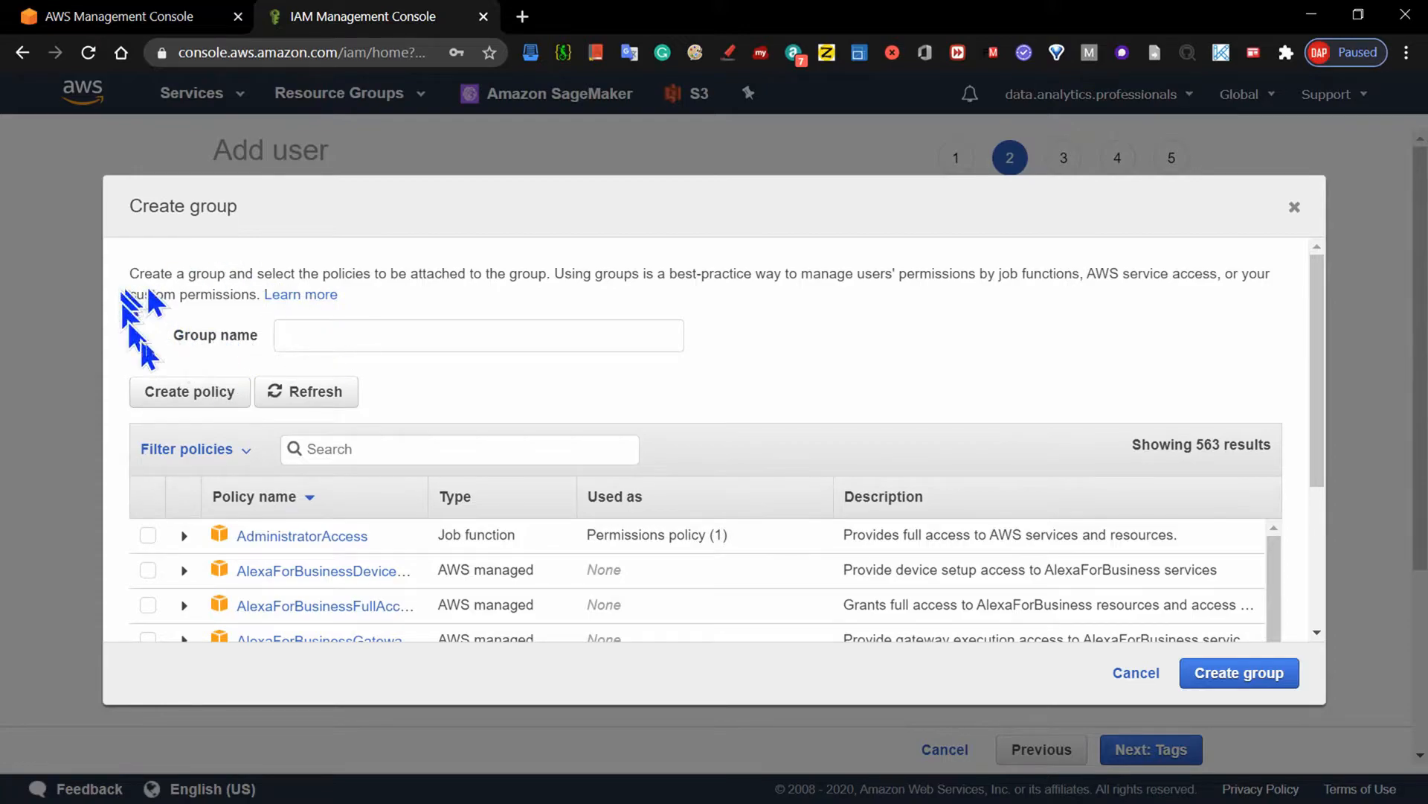
click(331, 337)
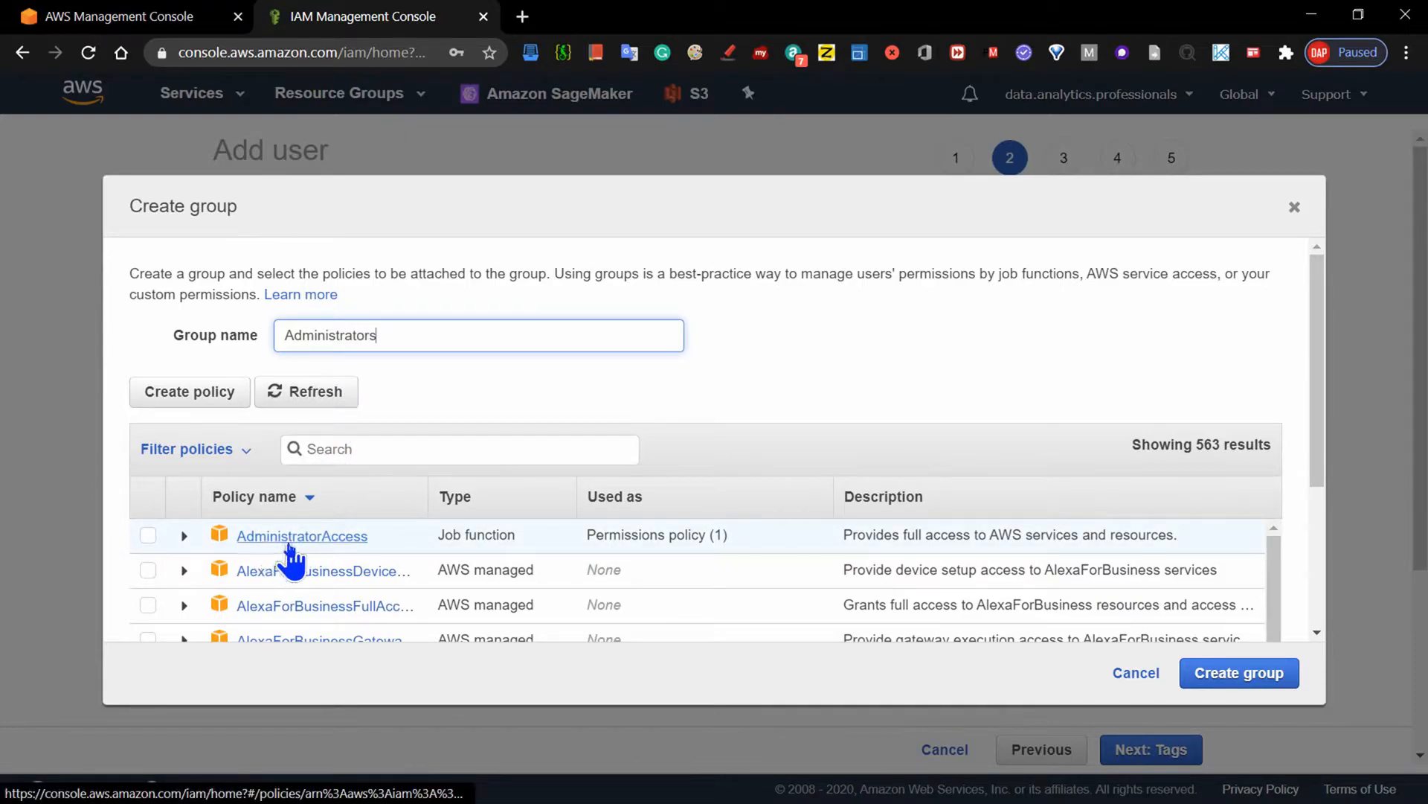
- Try selecting the AdministratorAccess policy, and filter the policy list by "Admi" before clearing the filter
click(148, 536)
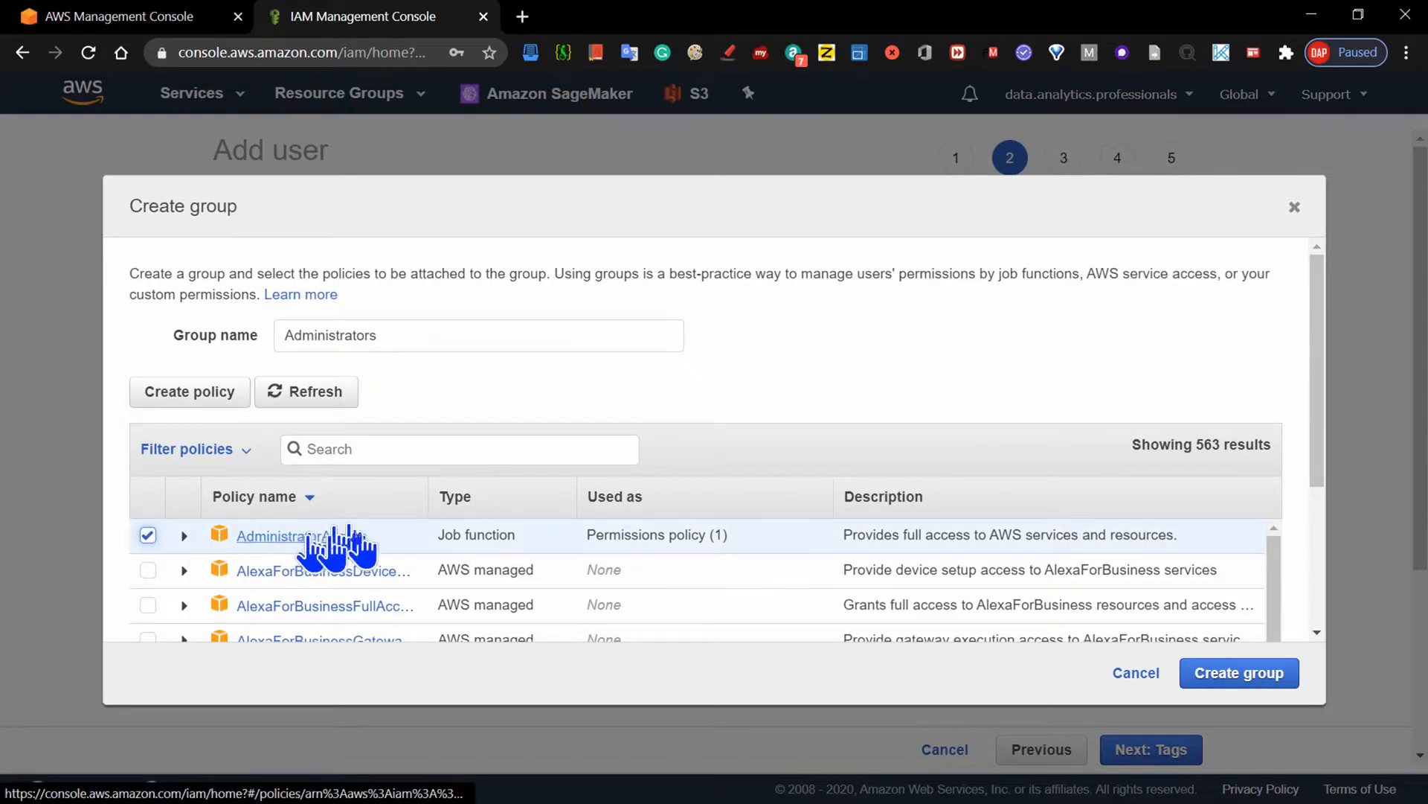
click(148, 536)
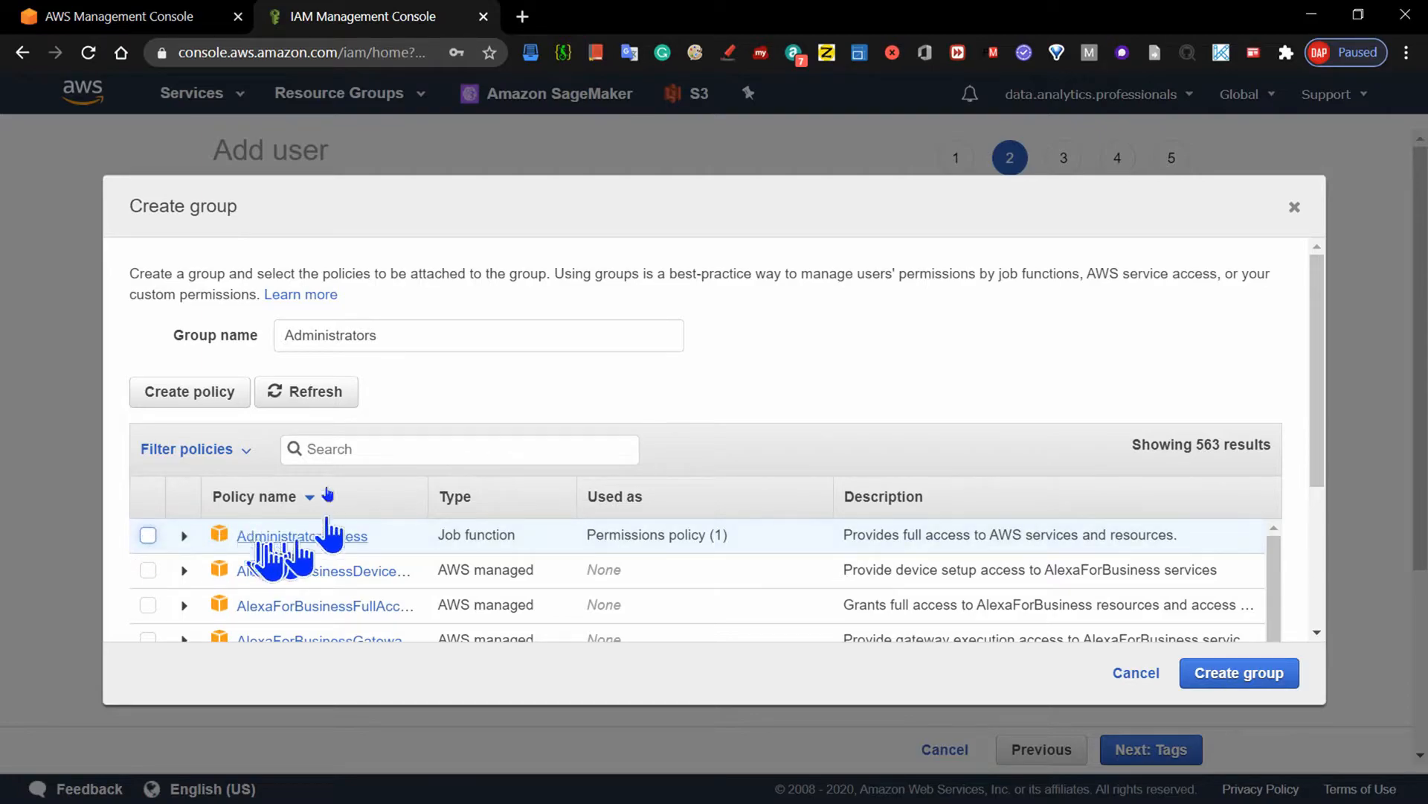
click(362, 452)
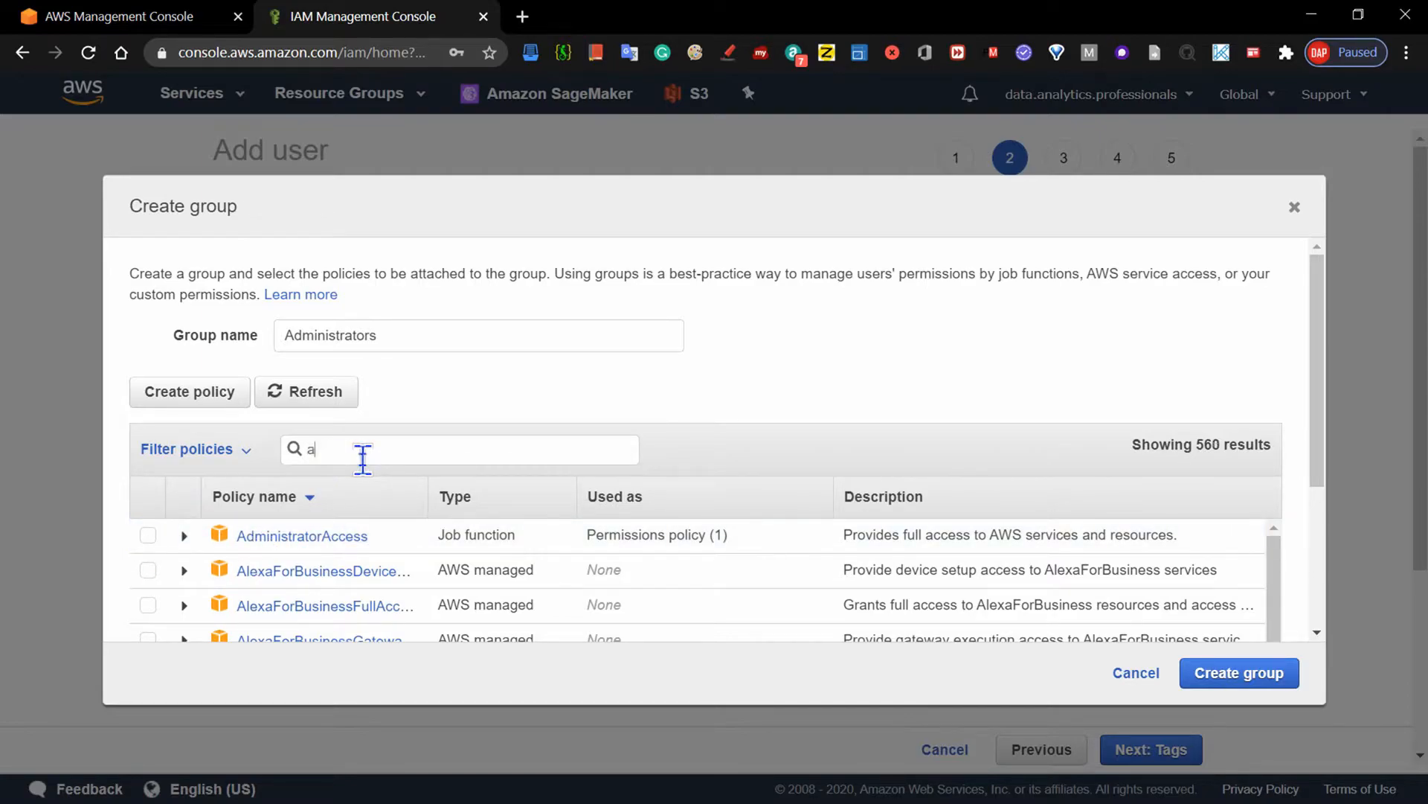
text(Ad)
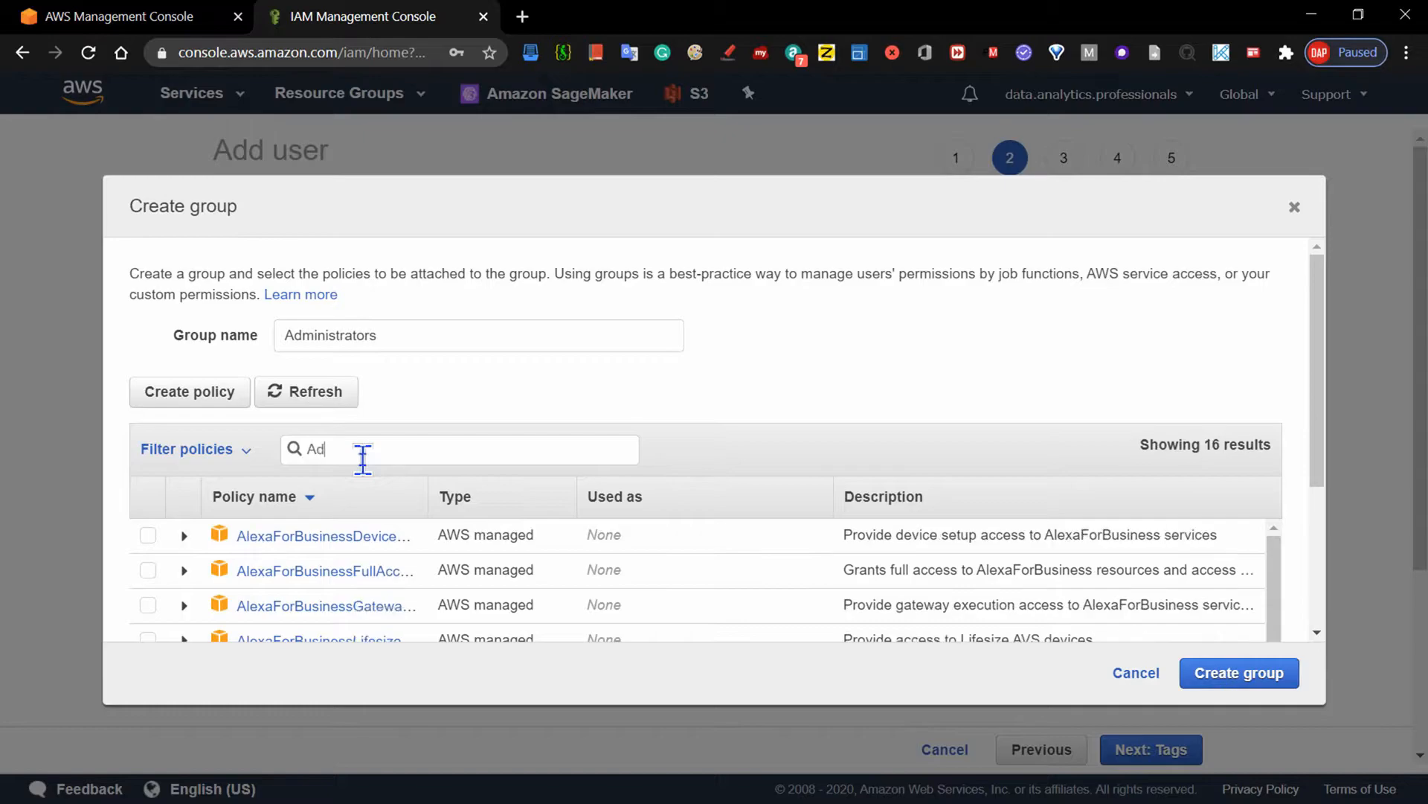
text(m)
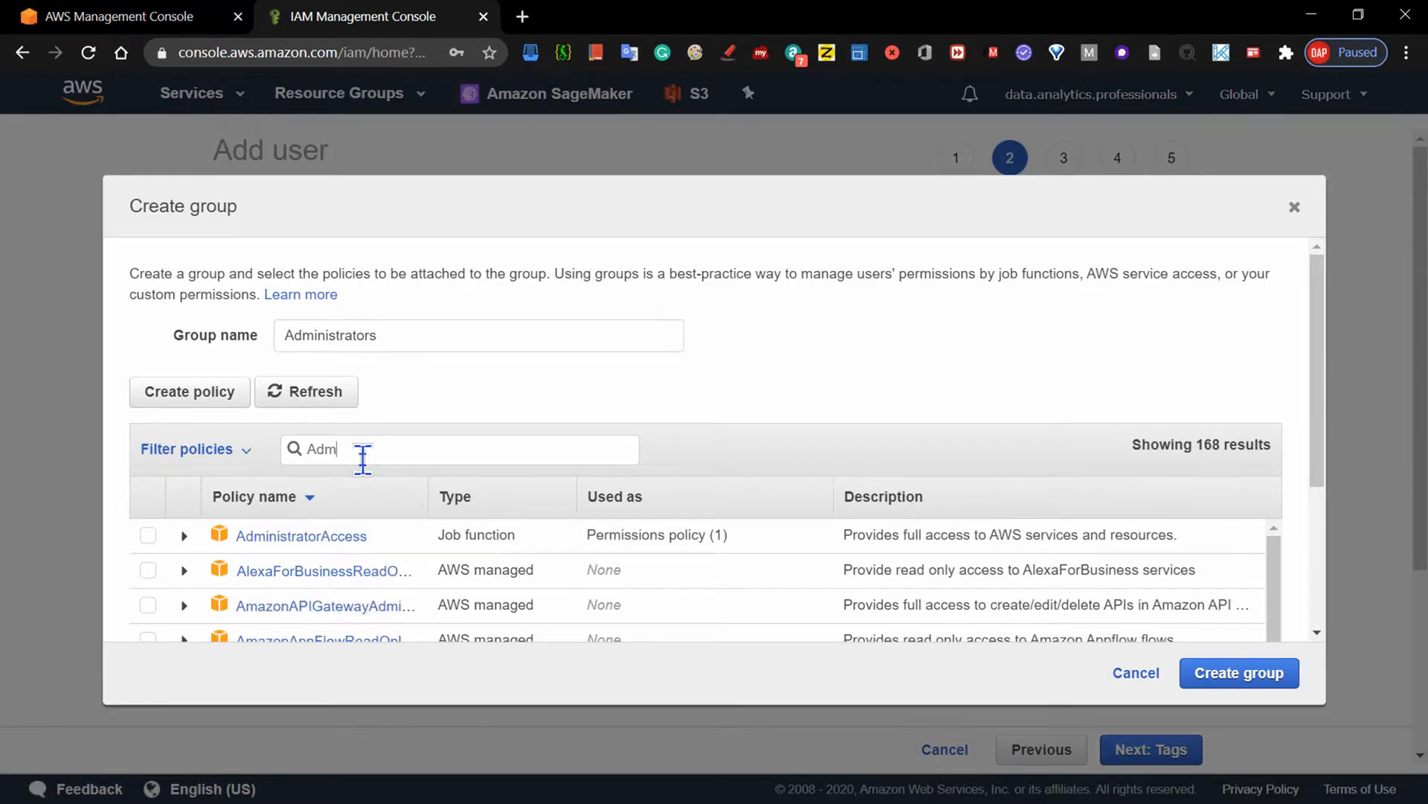
text(i)
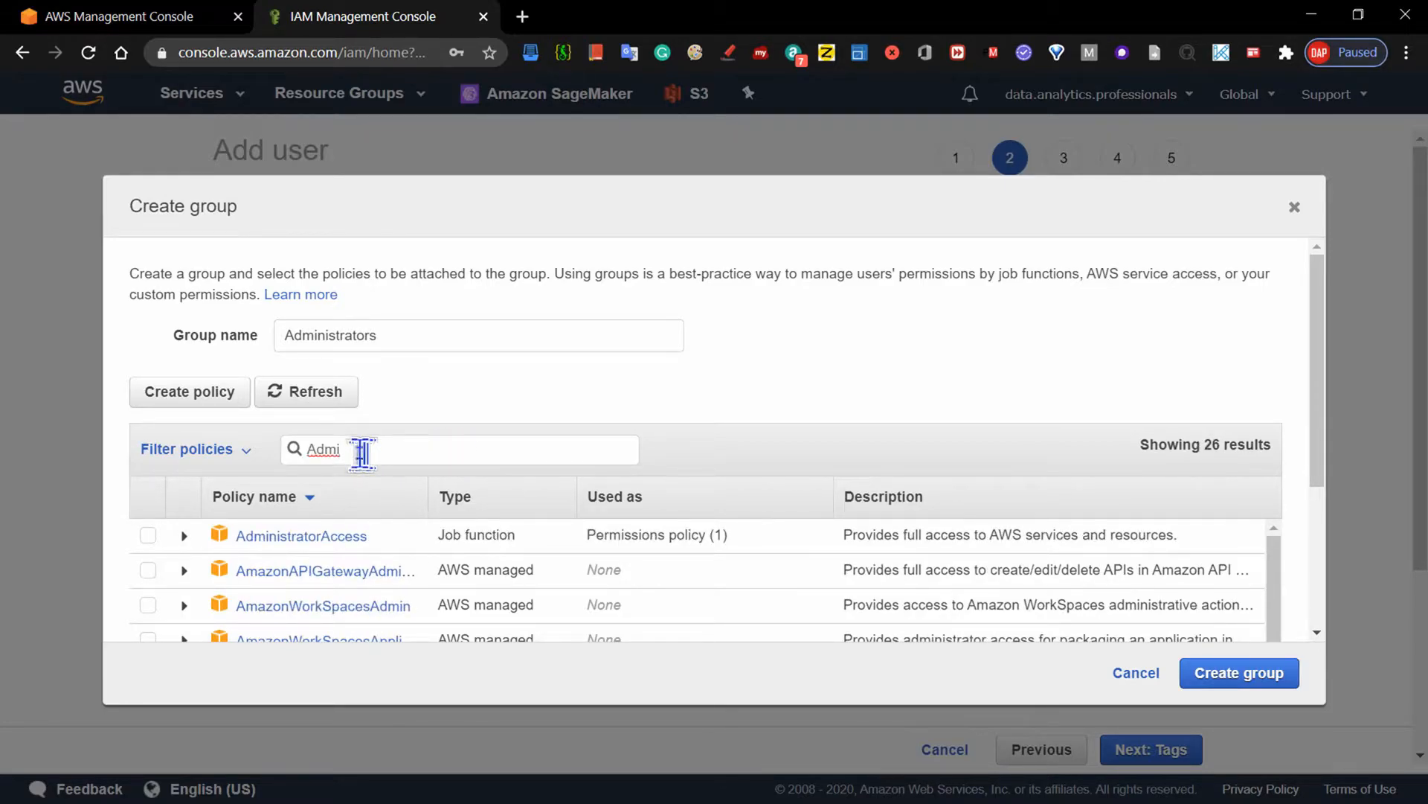
double_click(322, 449)
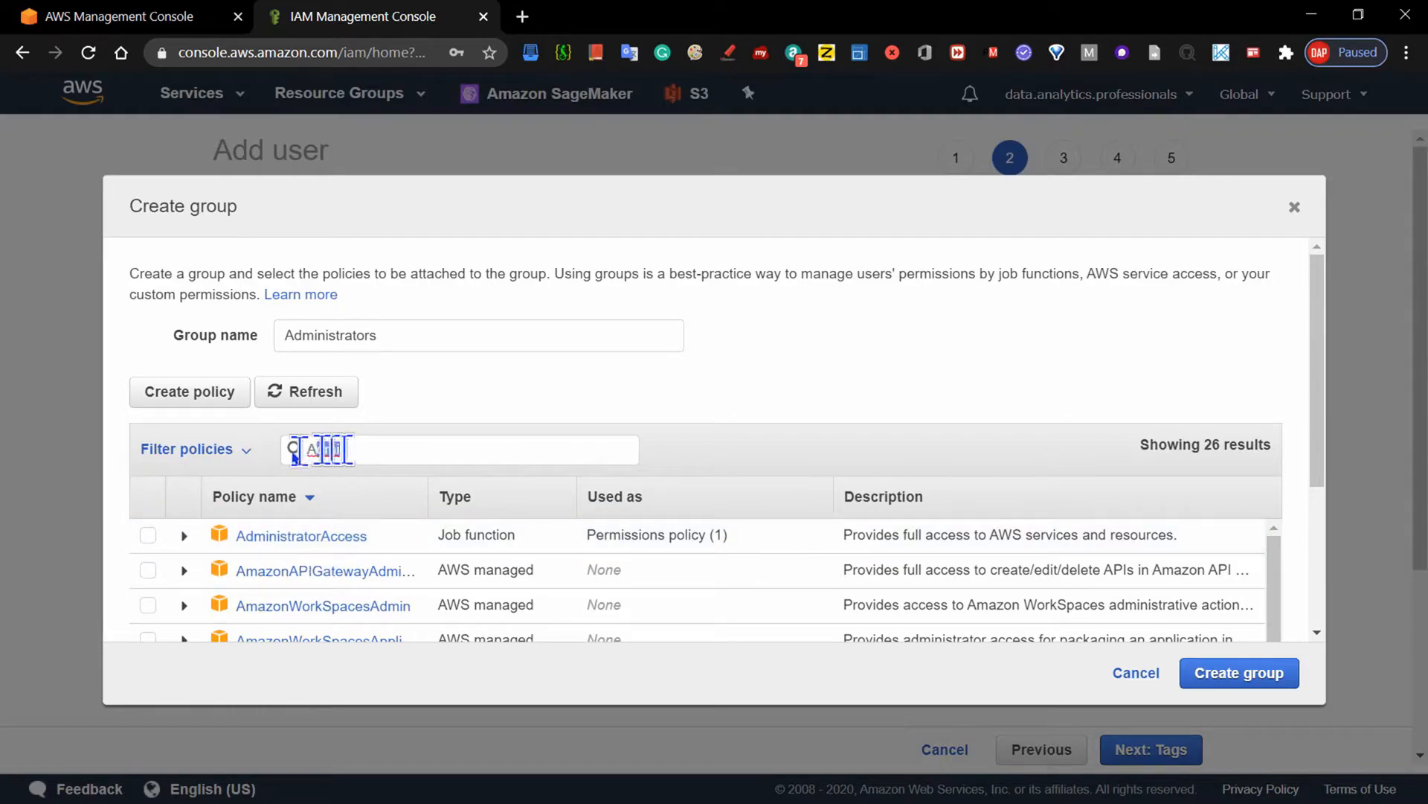
key(BackSpace)
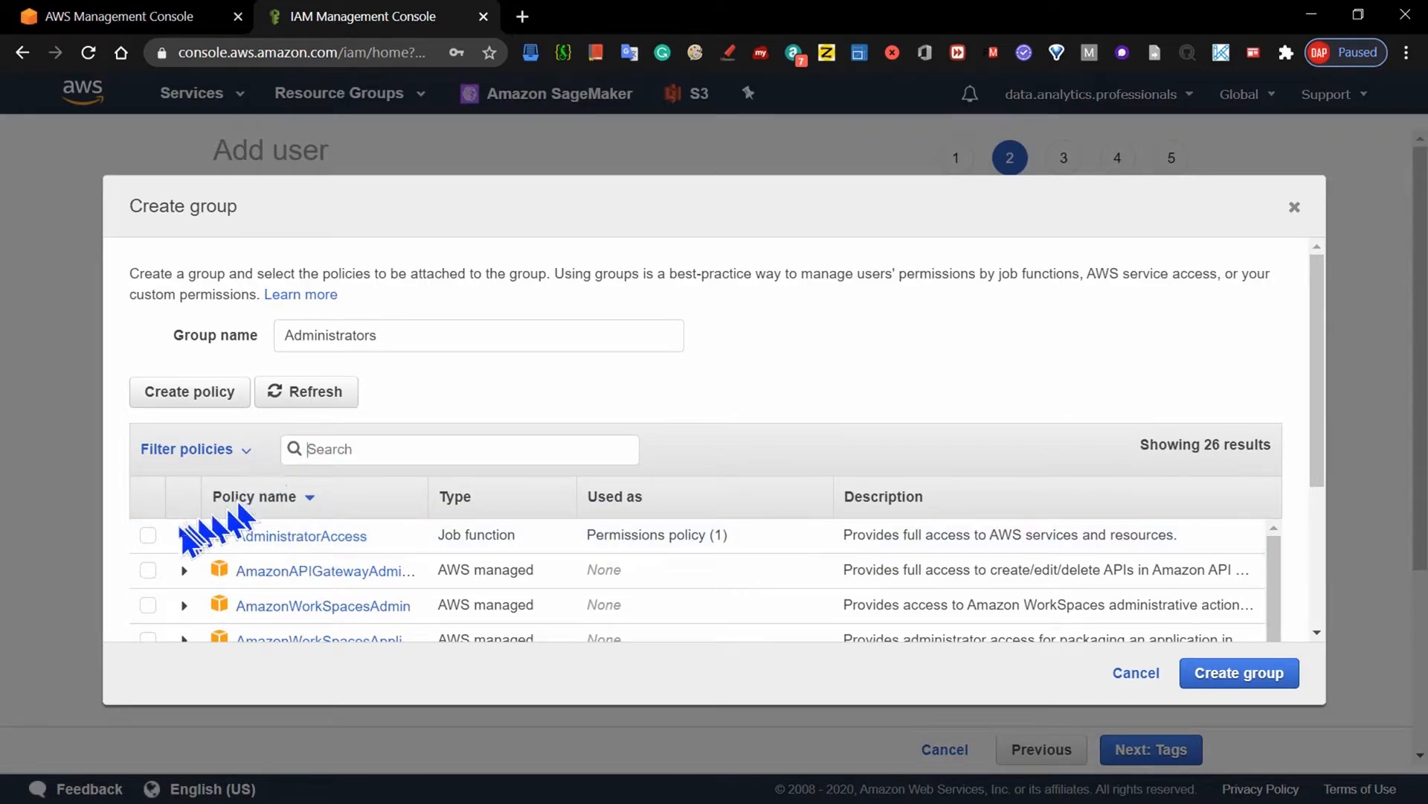
- Create the Administrators group with the AdministratorAccess policy and proceed without tags to the new user's review
click(148, 535)
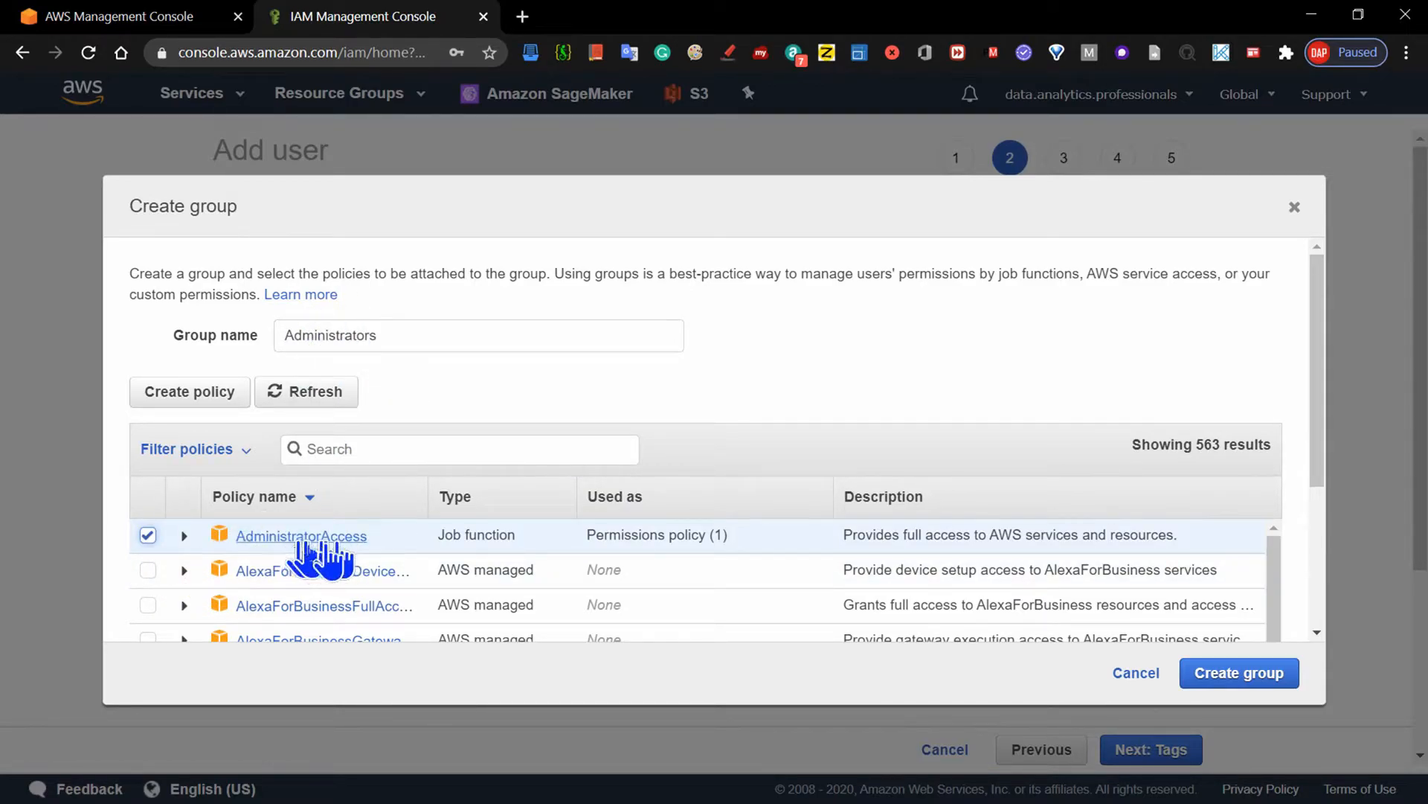
click(1250, 677)
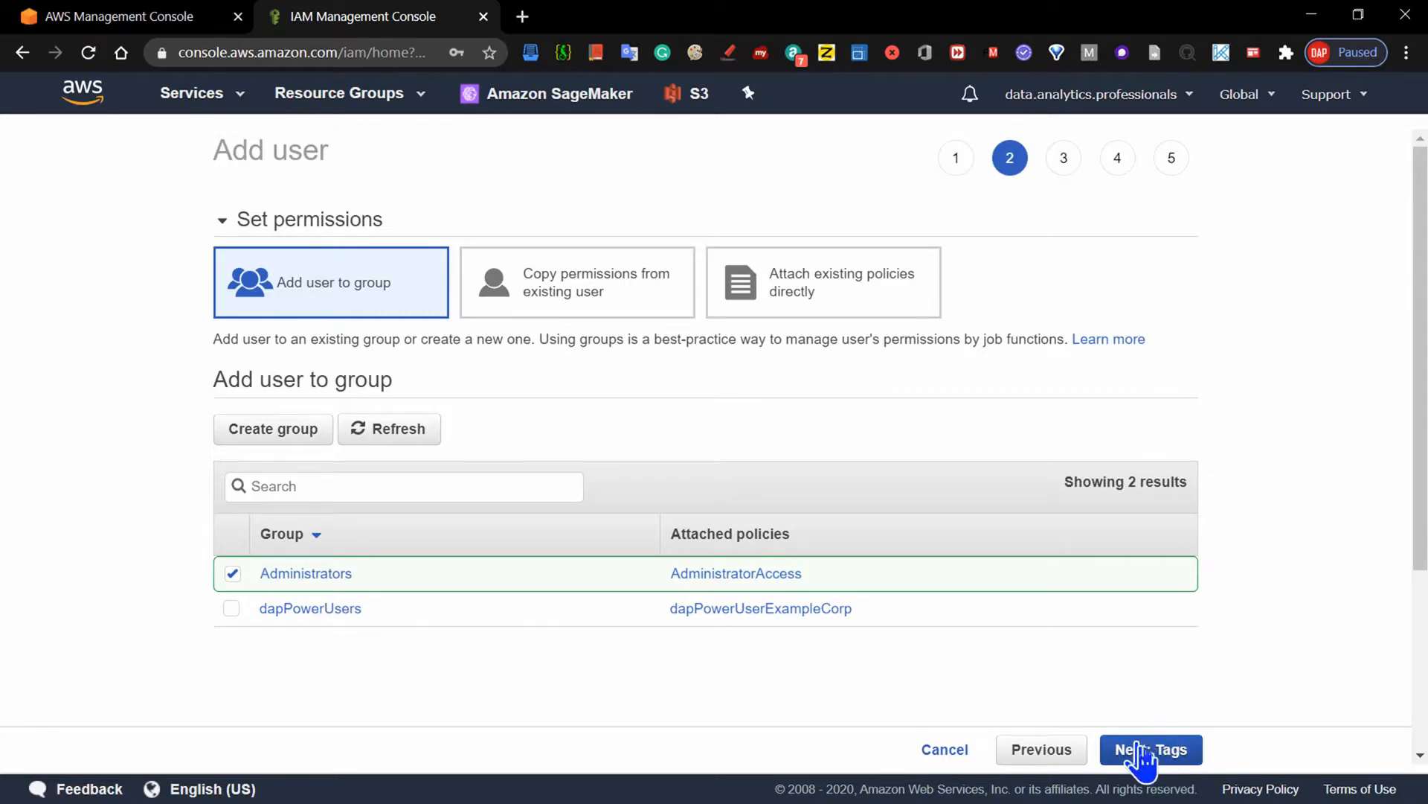
click(1166, 752)
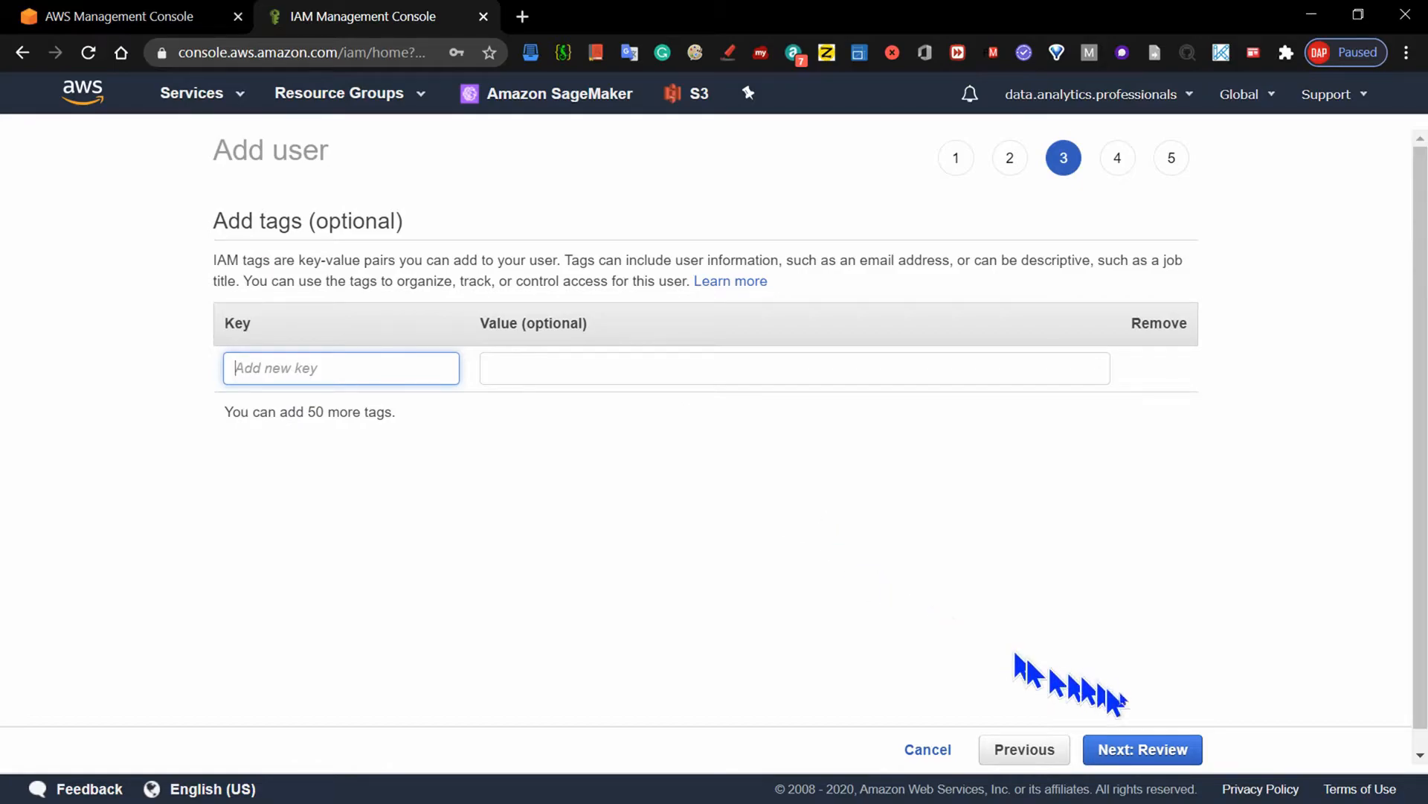
click(1180, 762)
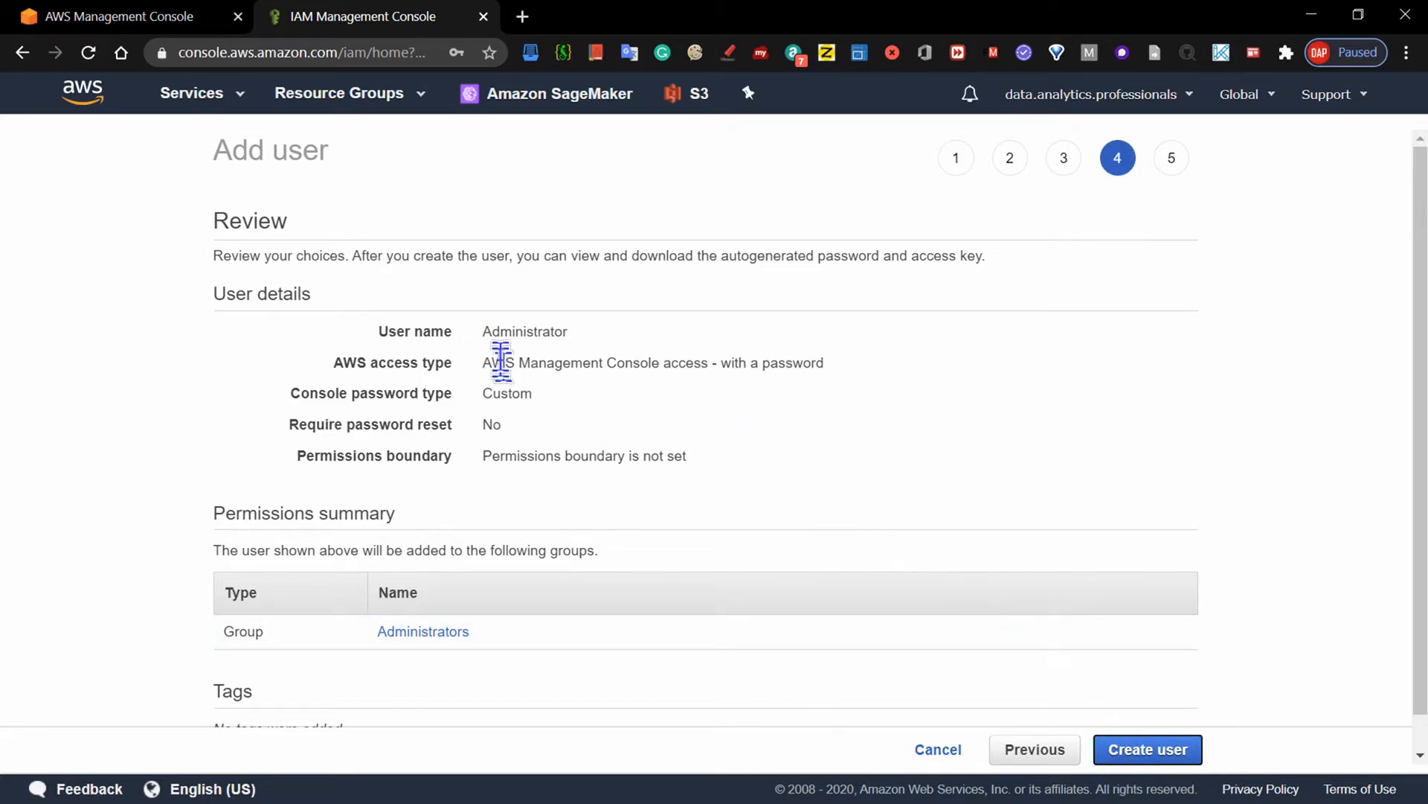
- Review the new user's name, access type, password settings, permissions boundary, group membership and tags
drag(484, 332, 592, 341)
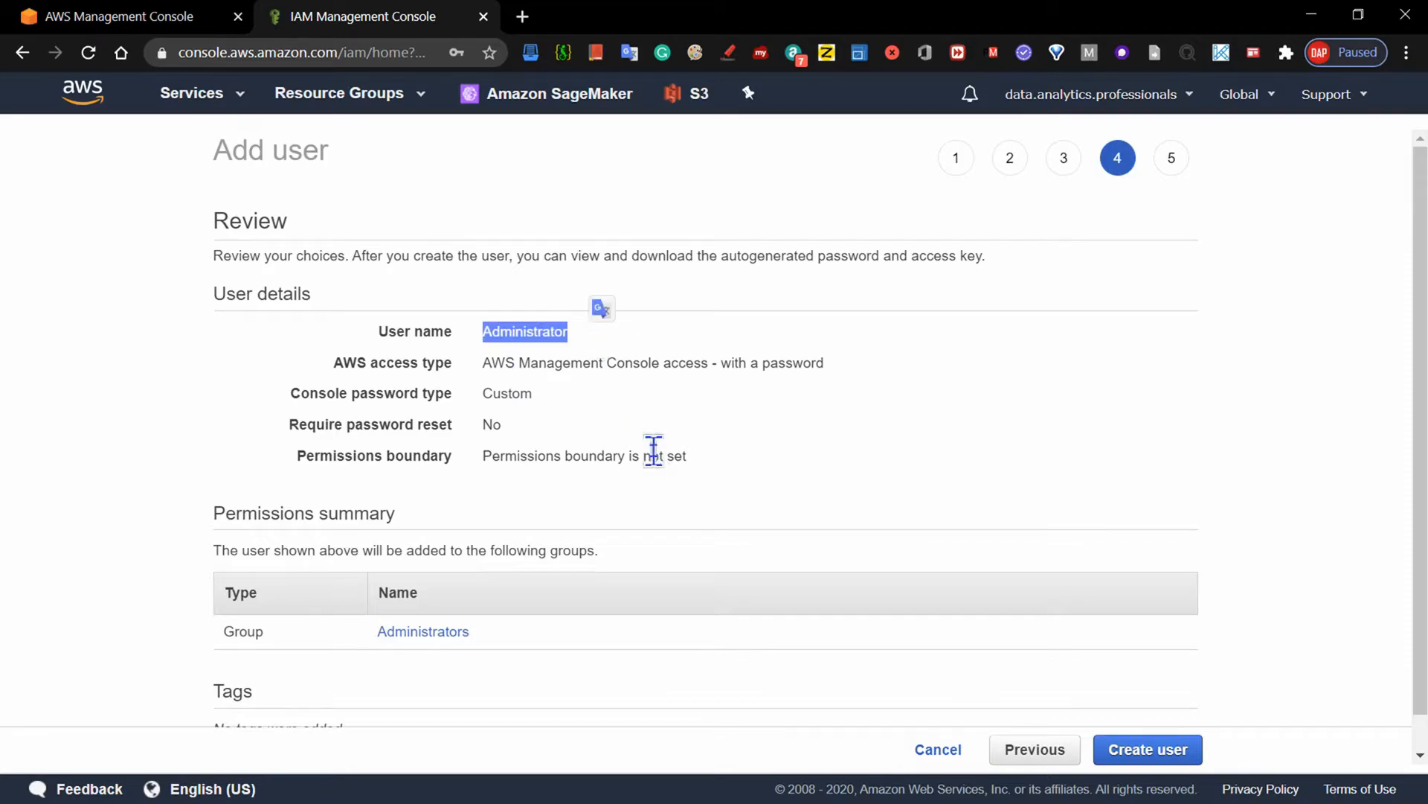
click(532, 324)
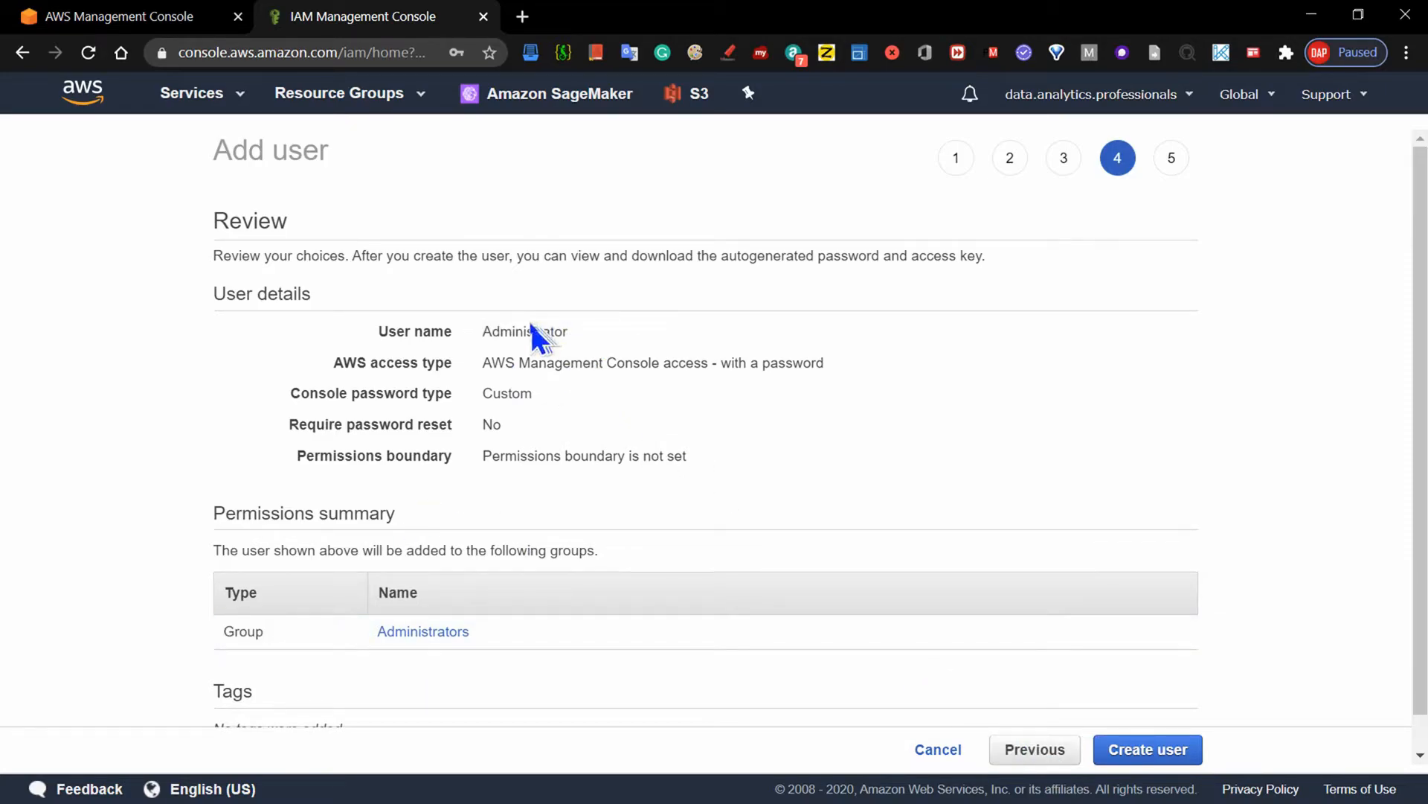
double_click(486, 327)
click(494, 334)
drag(571, 363, 765, 357)
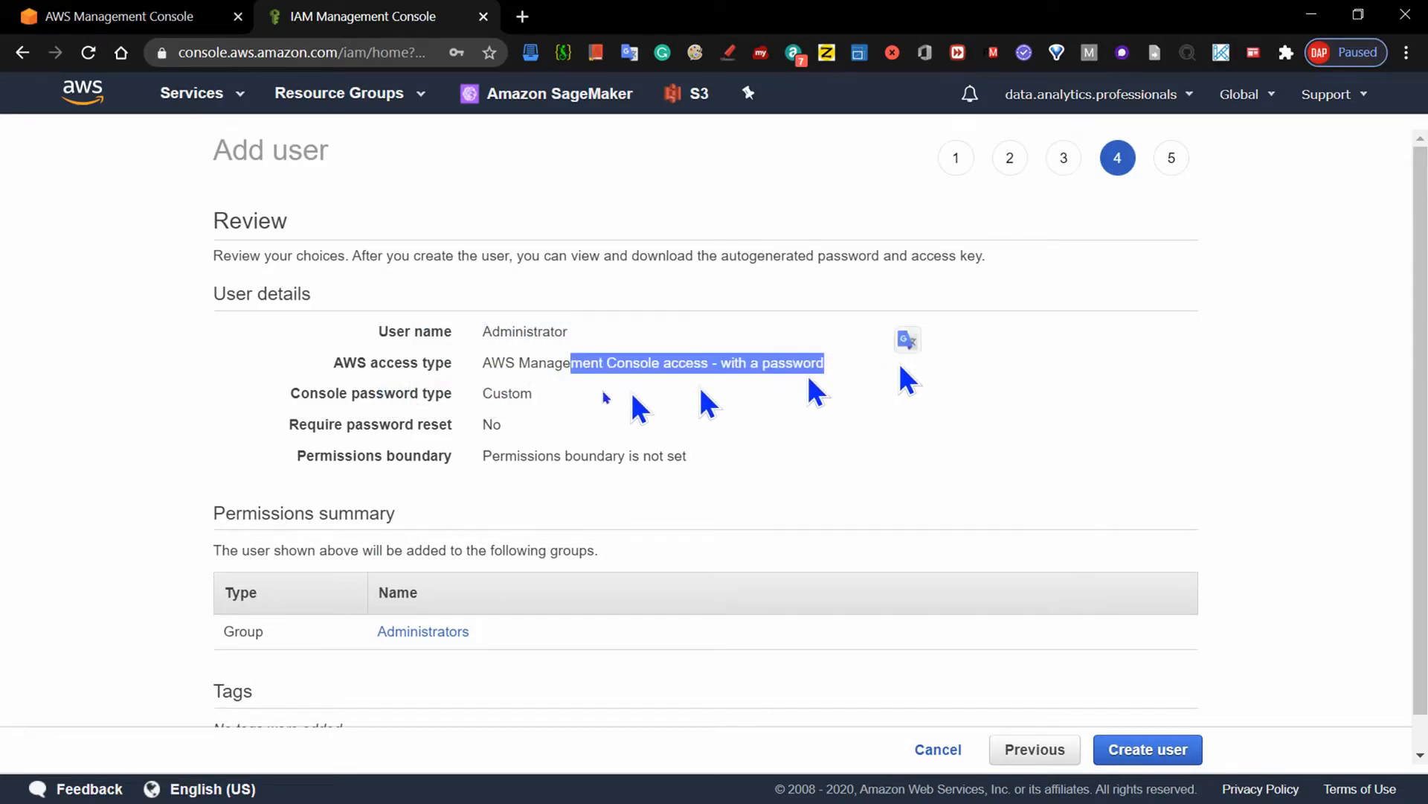
click(565, 394)
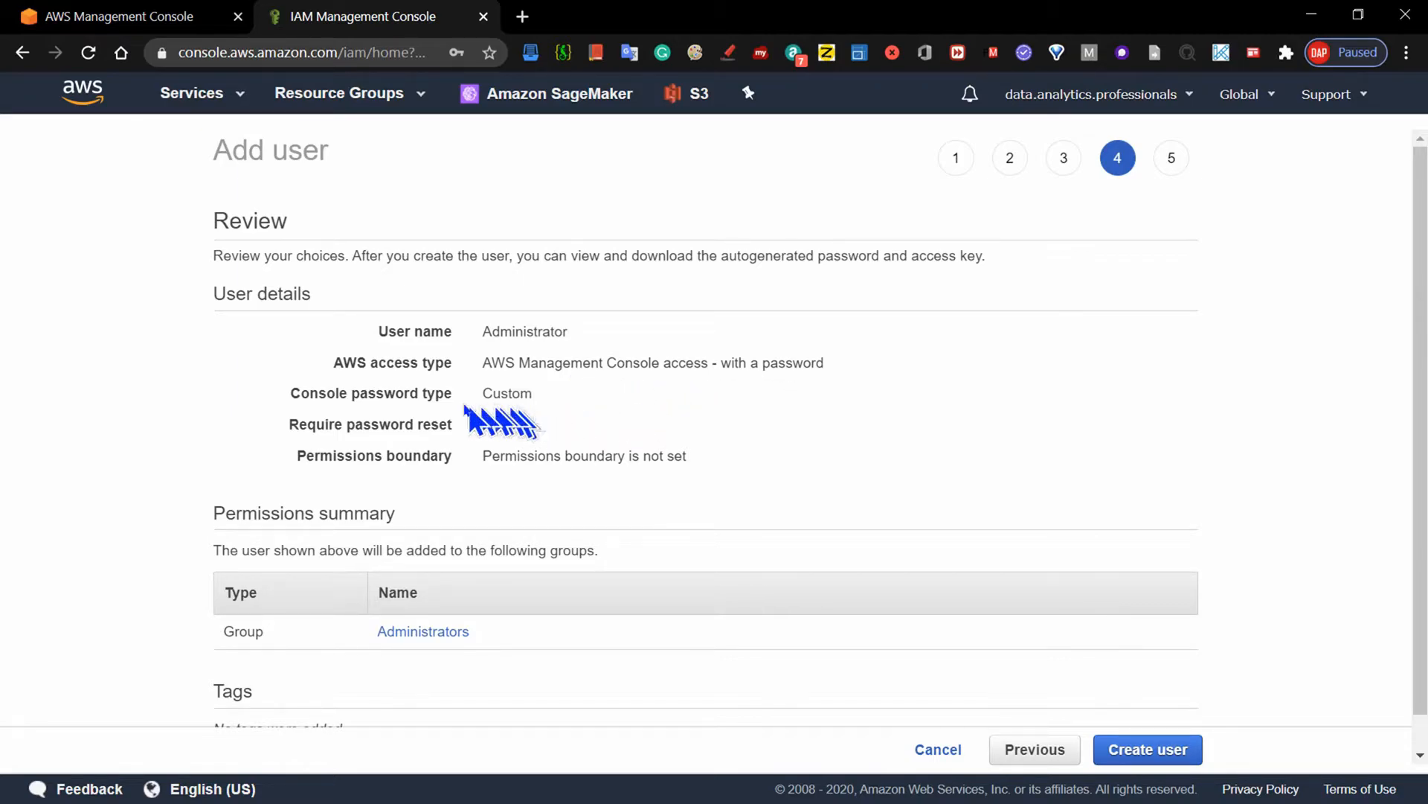
double_click(494, 393)
click(574, 403)
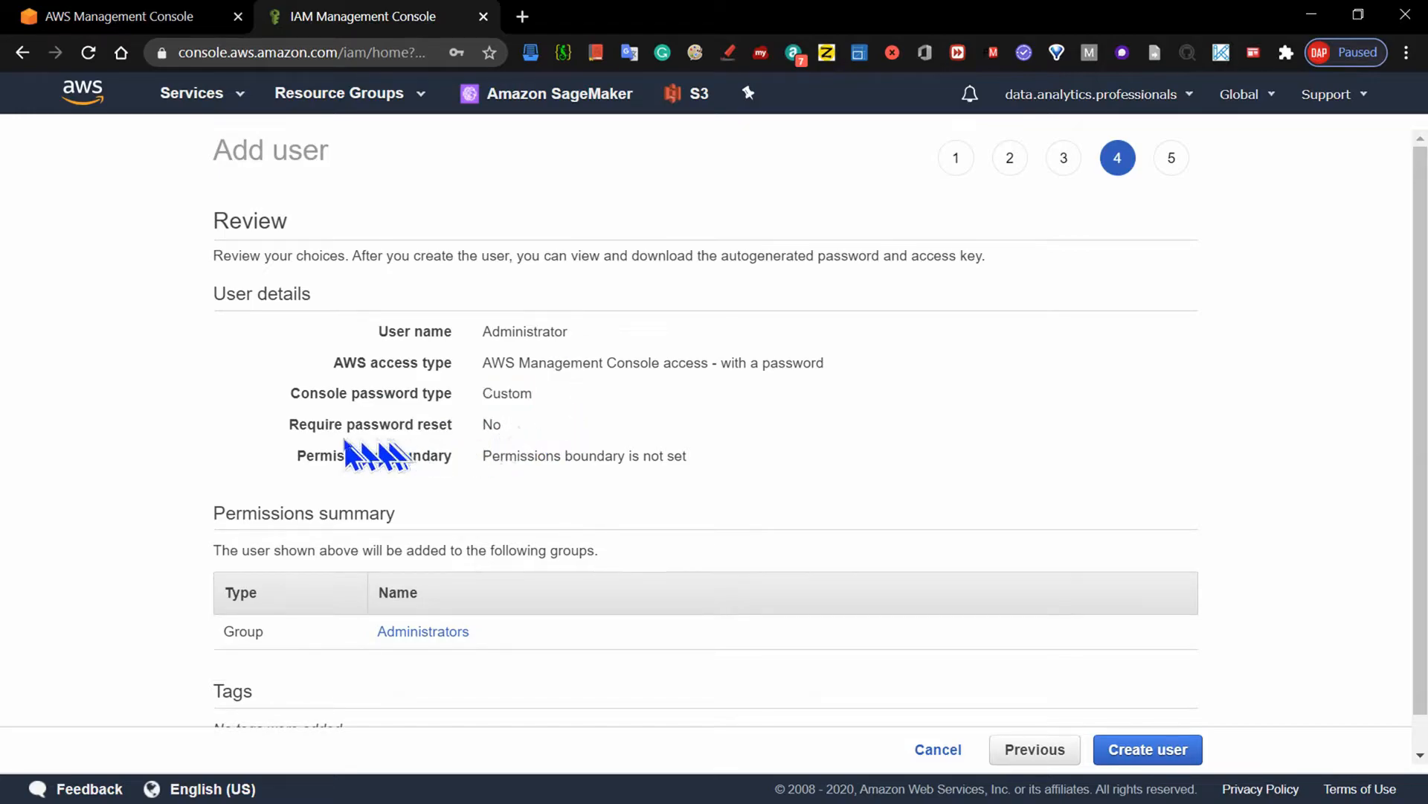
click(703, 455)
scroll(1183, 402, down, 1)
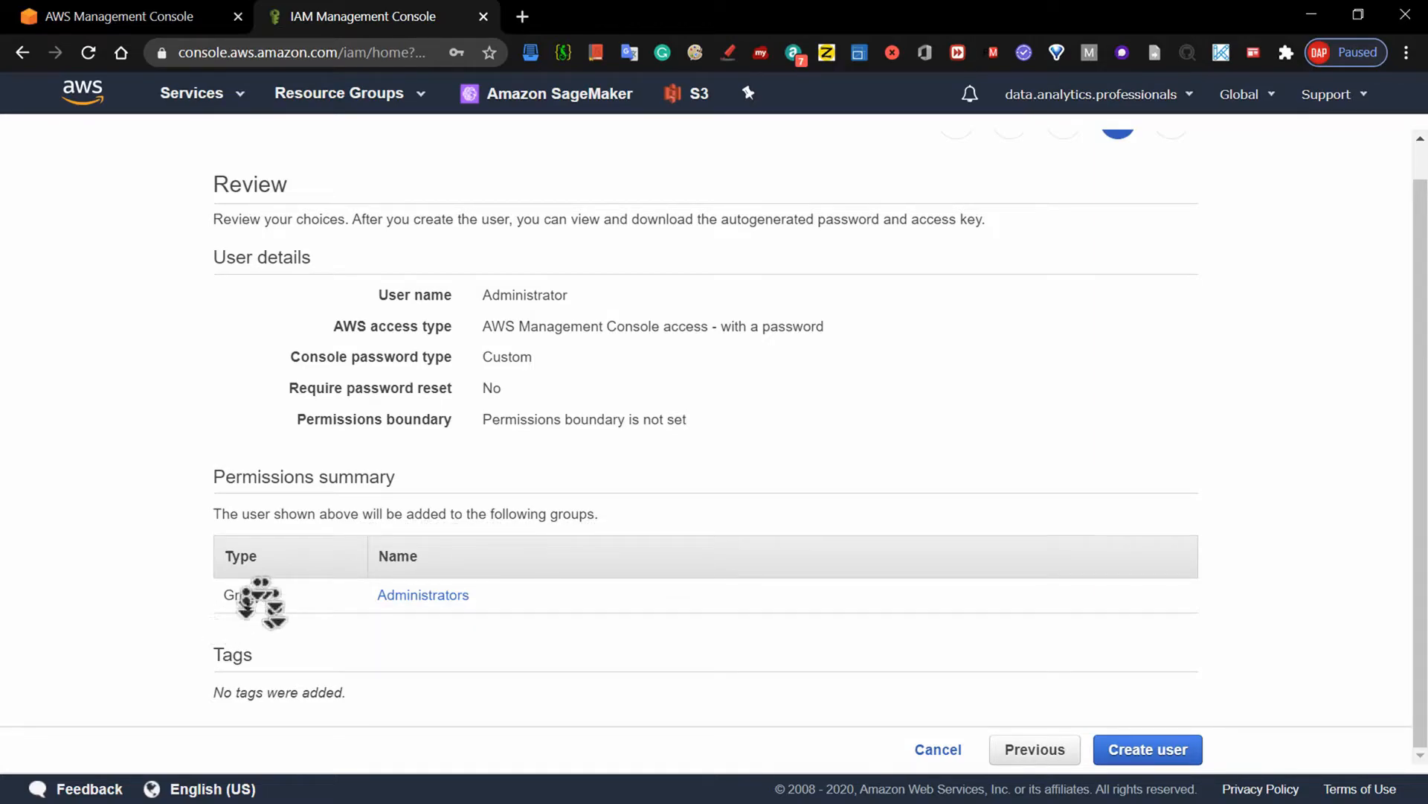
scroll(517, 288, up, 1)
scroll(410, 563, down, 1)
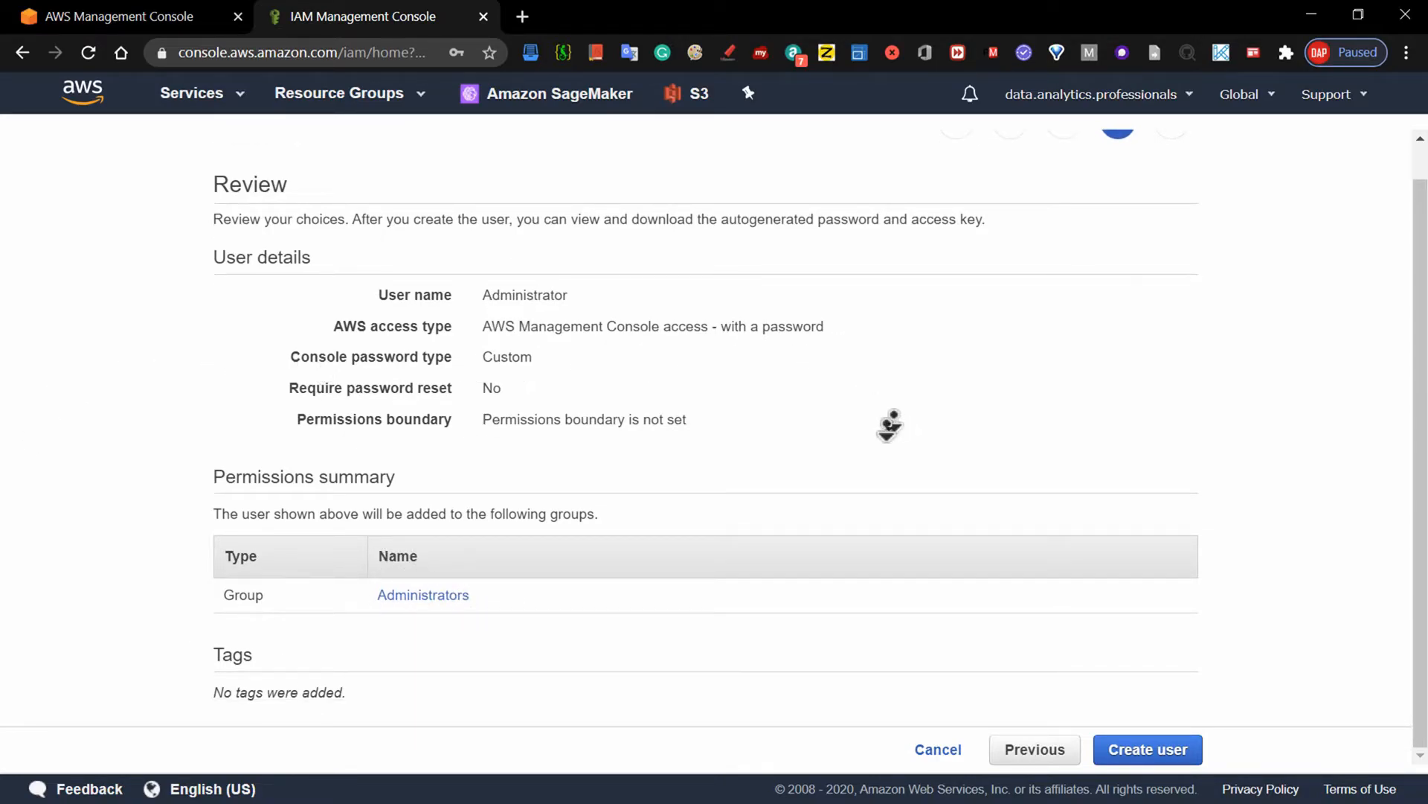
scroll(521, 331, up, 1)
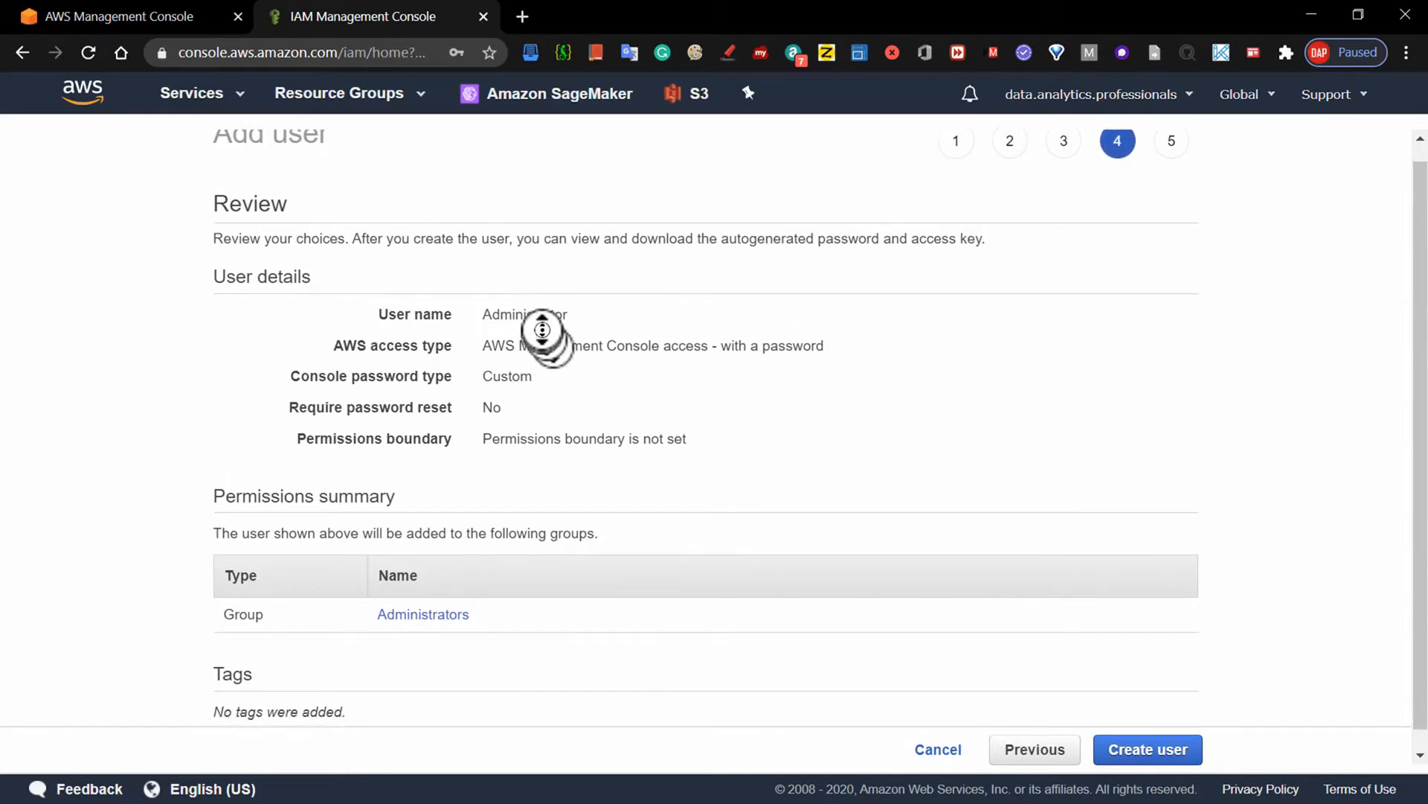
scroll(1042, 365, down, 1)
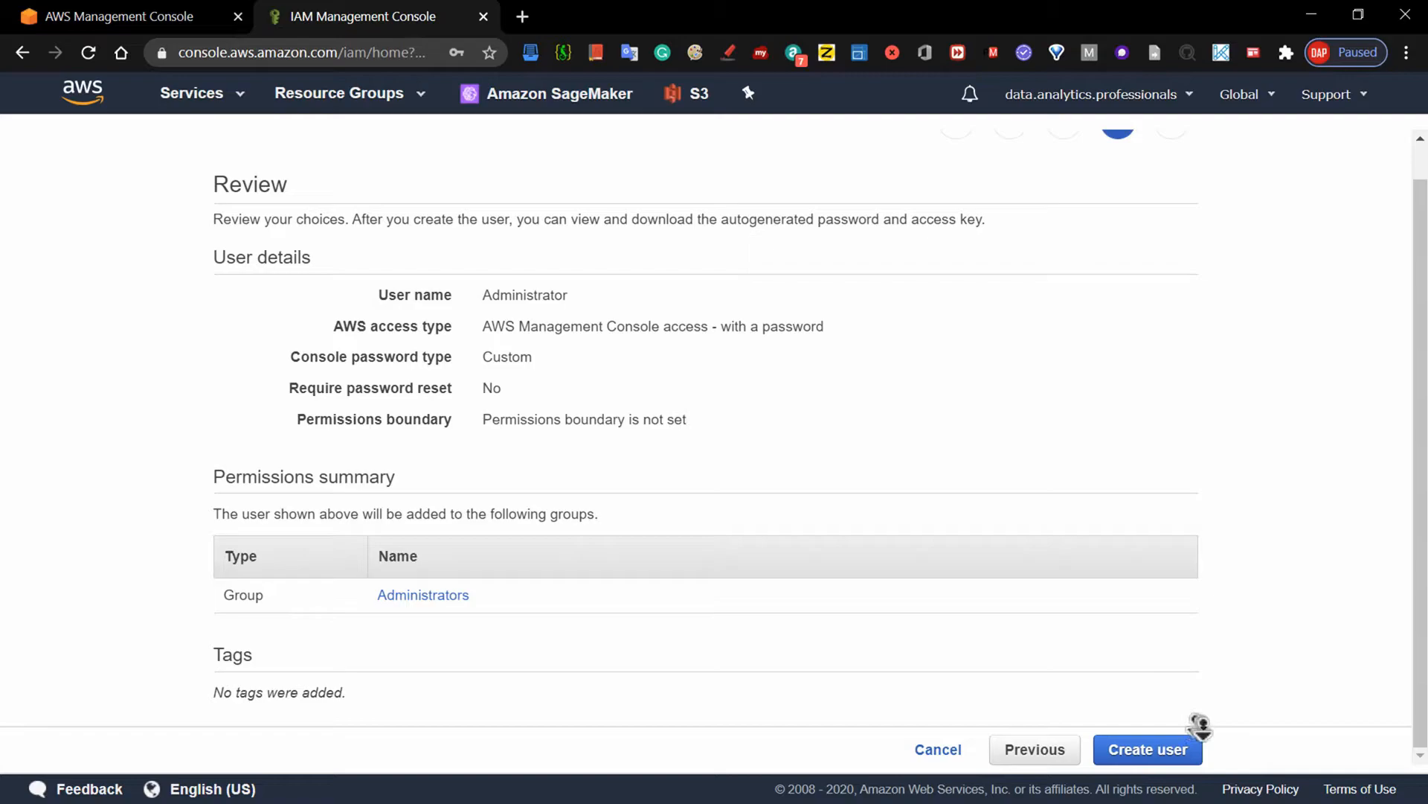
- Create the Administrator user and start downloading its credentials as a CSV file
click(1156, 751)
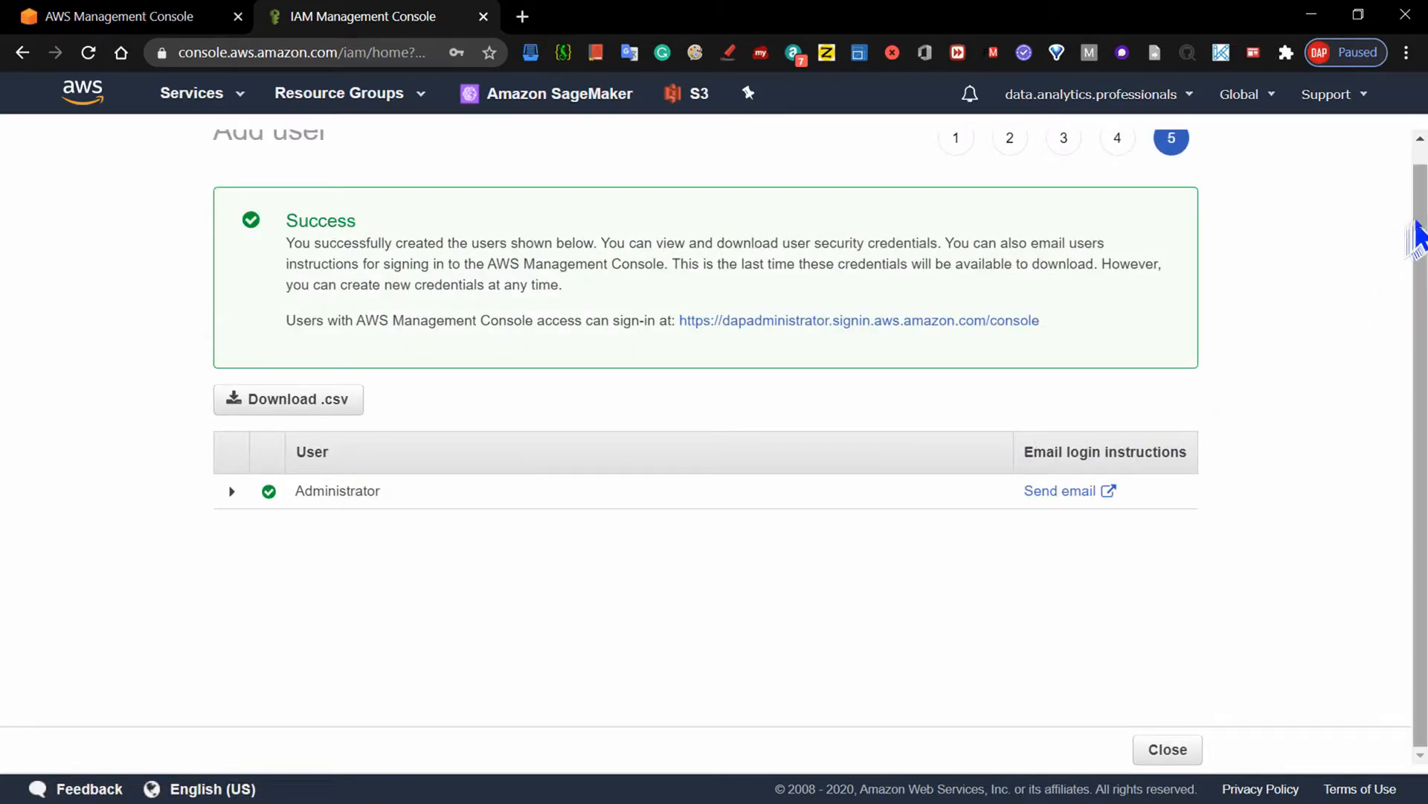
scroll(1417, 238, up, 1)
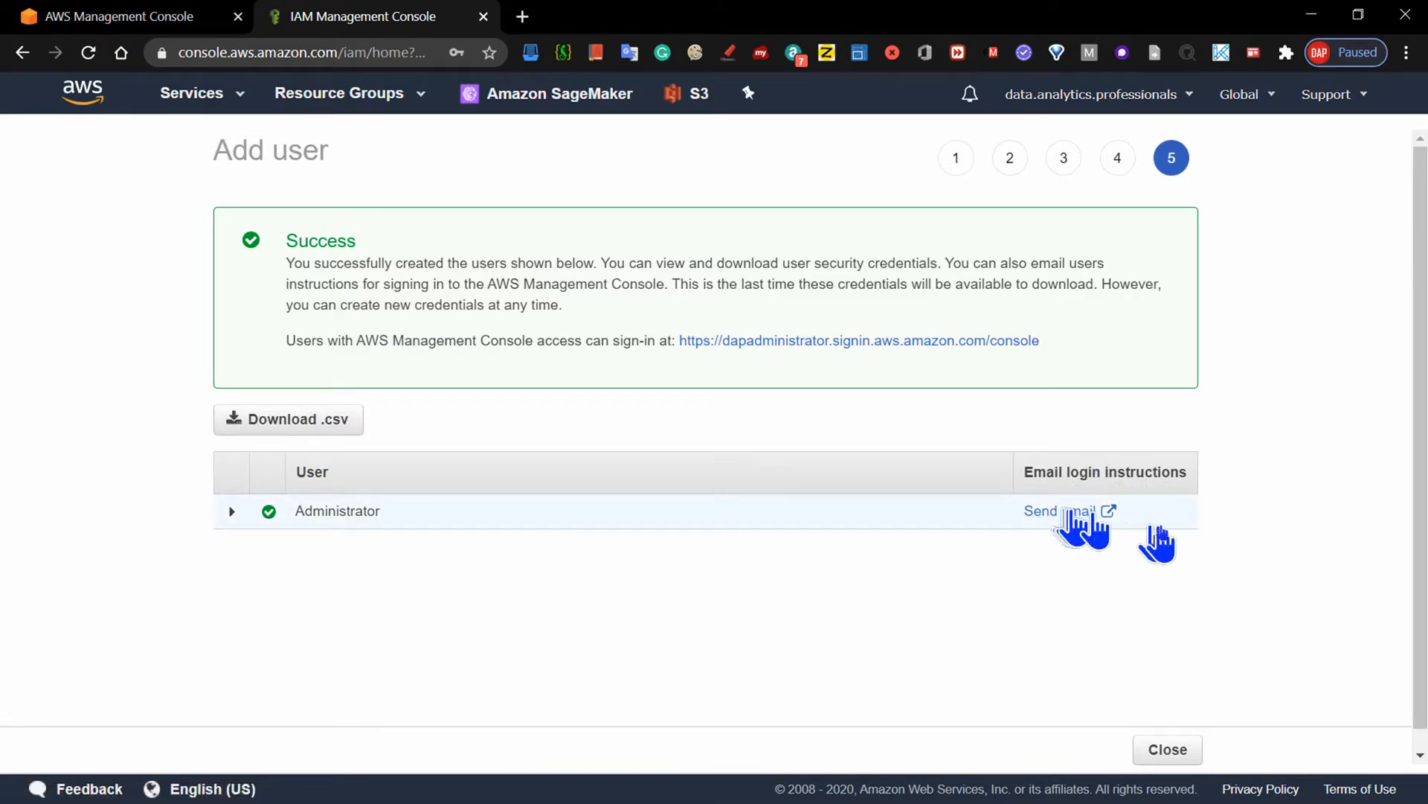
click(309, 419)
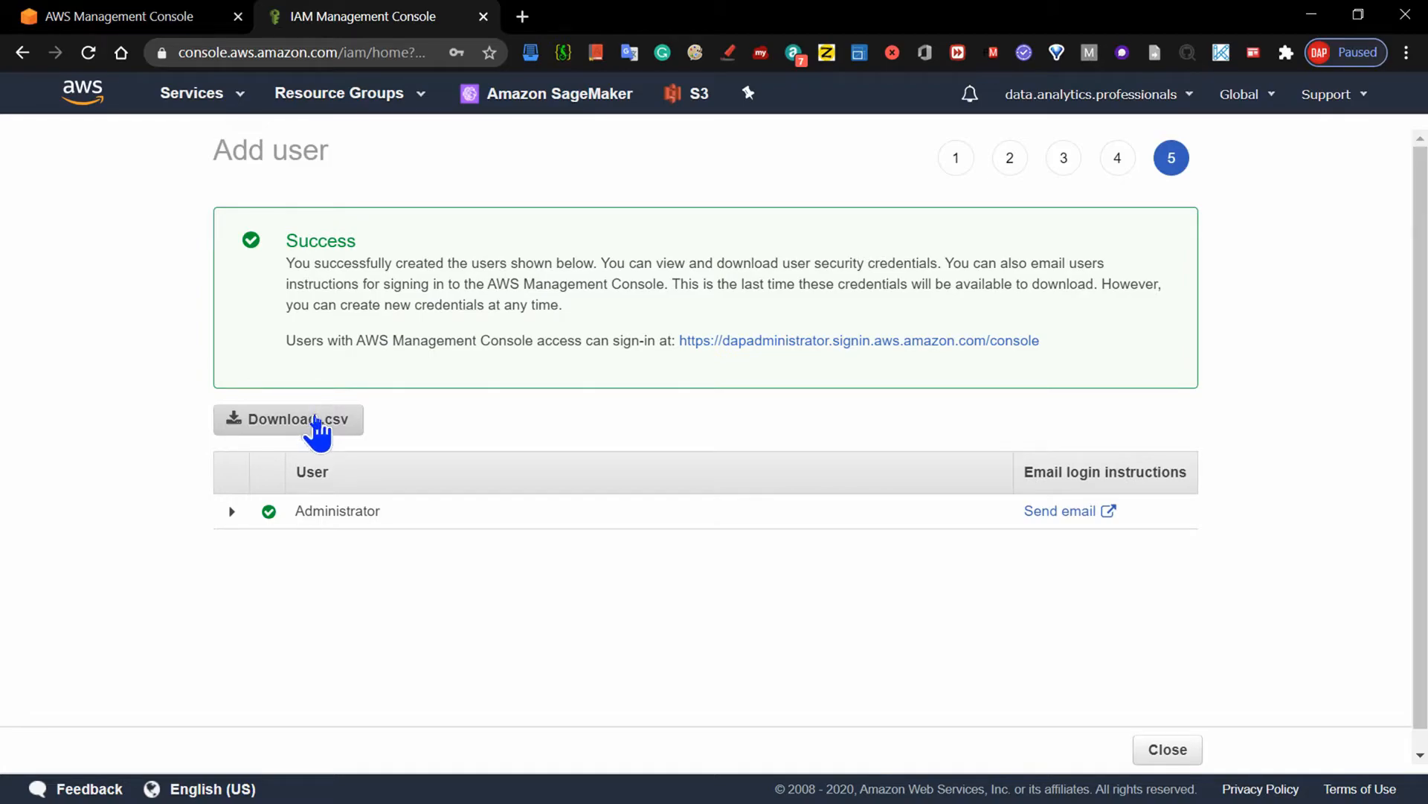
click(318, 425)
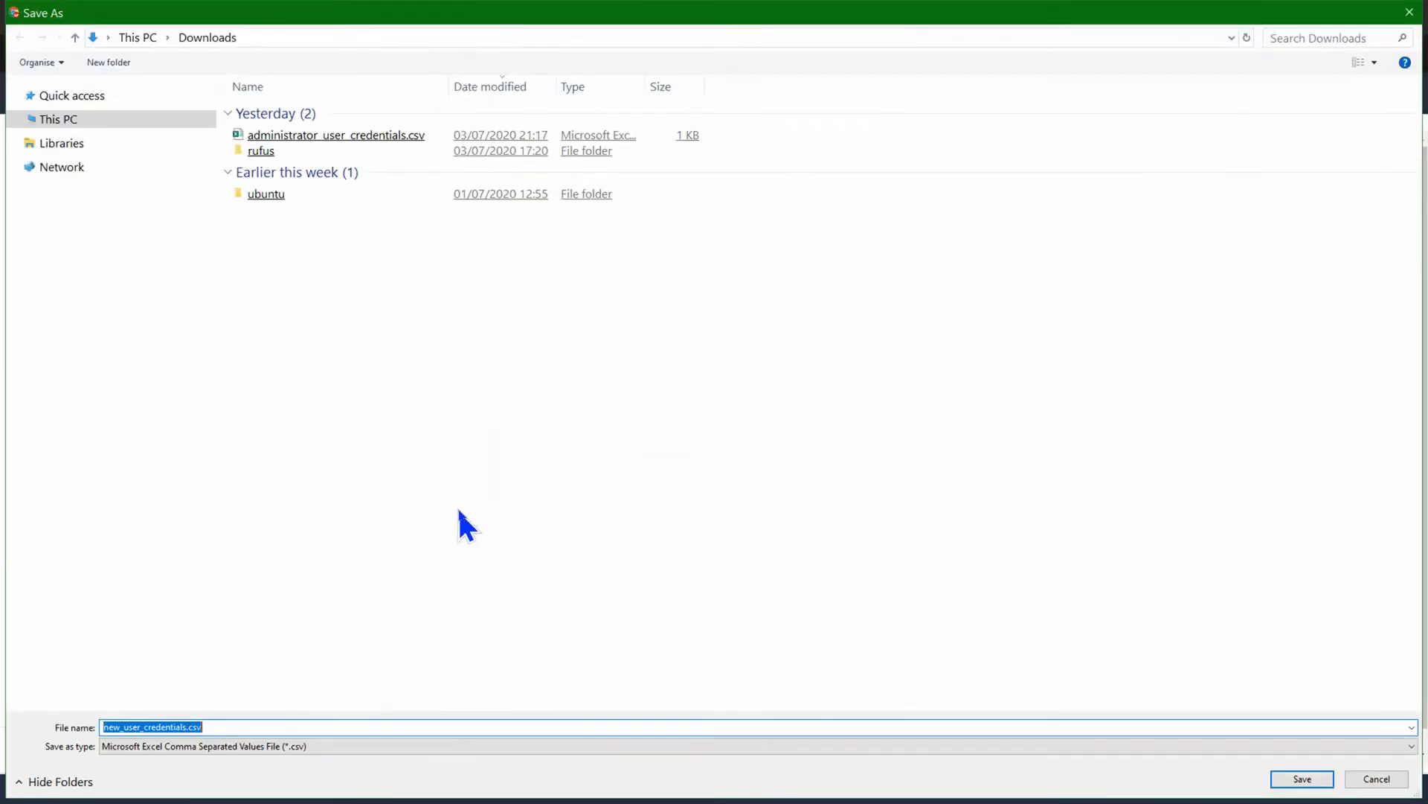
- Use administrator_user_credentials.csv as the download's file name and delete the existing file of that name from Downloads
double_click(327, 138)
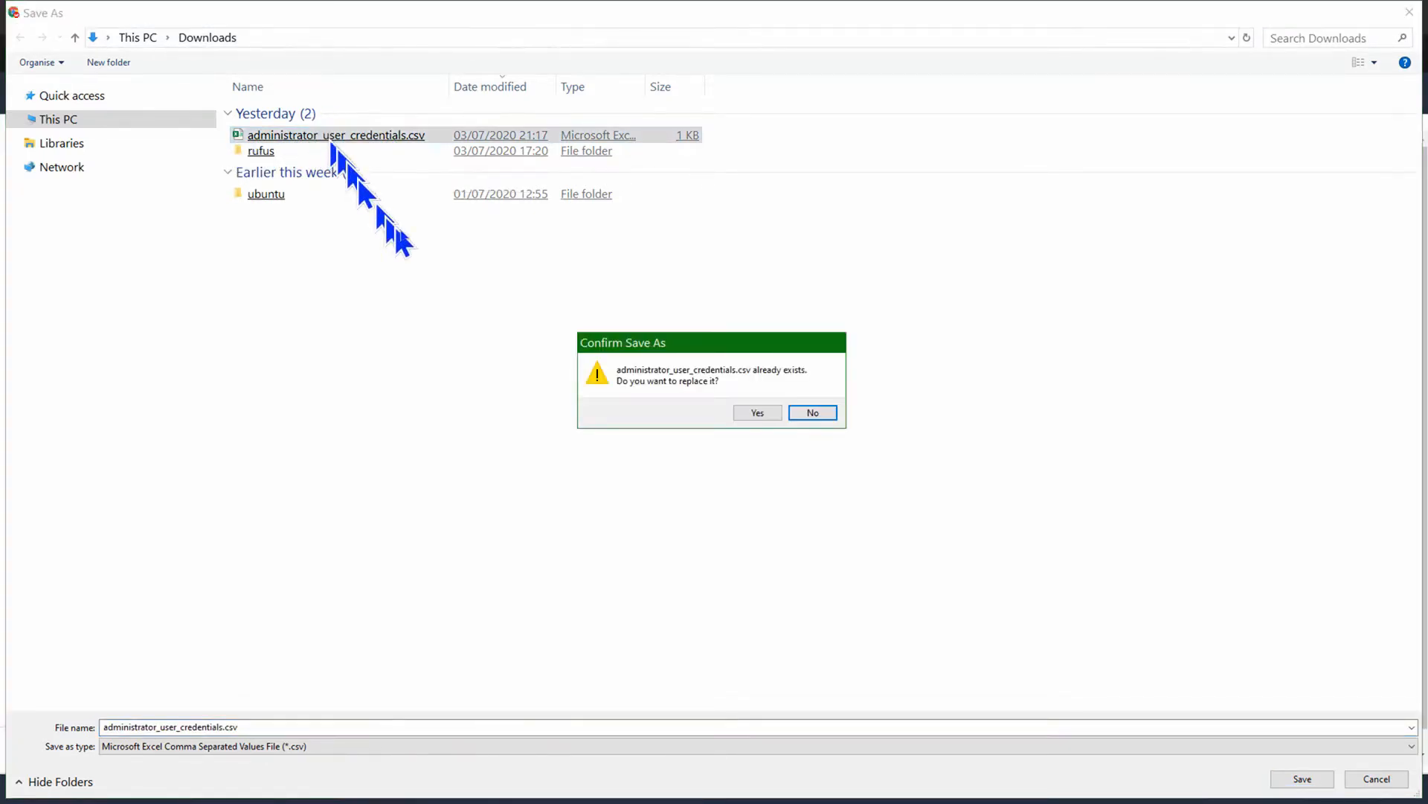
click(808, 411)
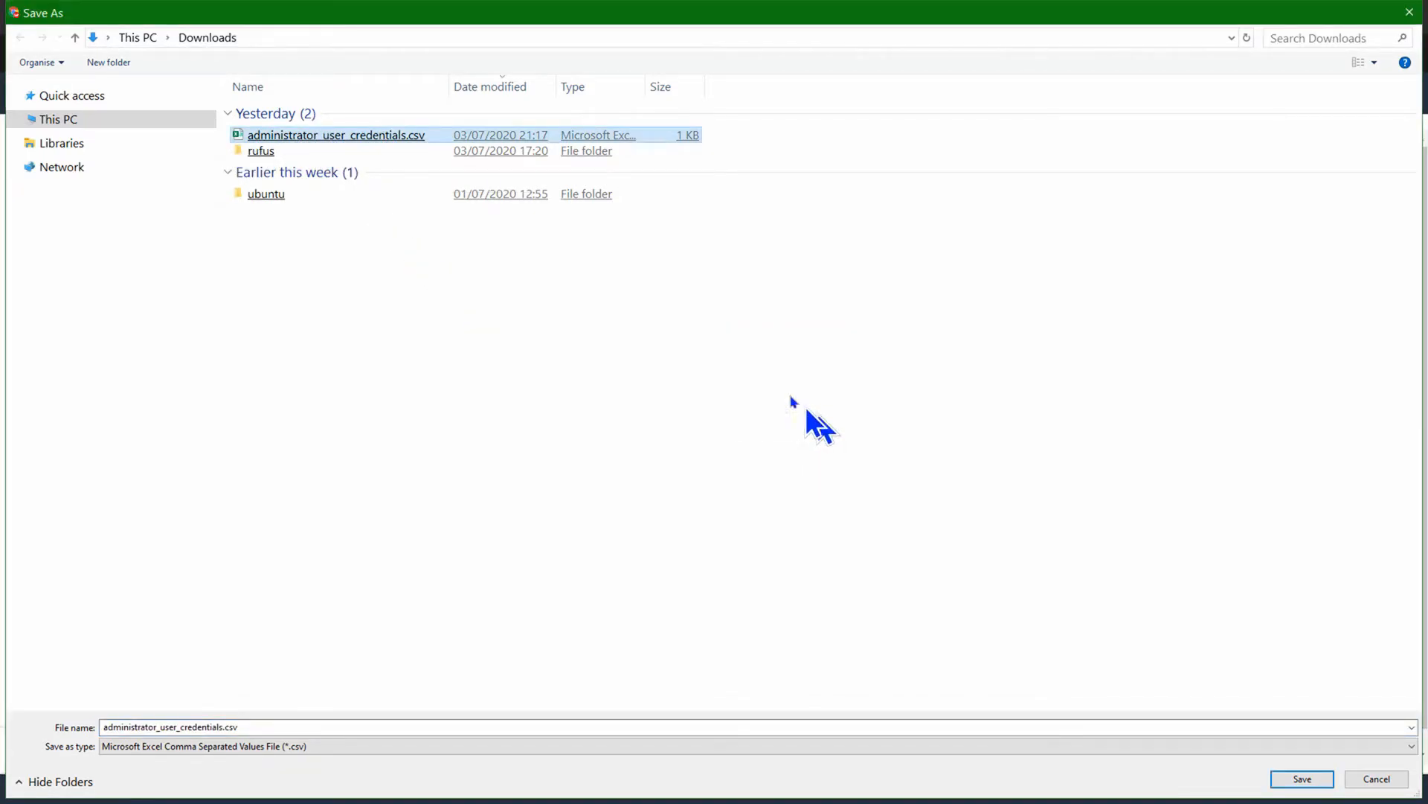
right_click(366, 129)
click(418, 465)
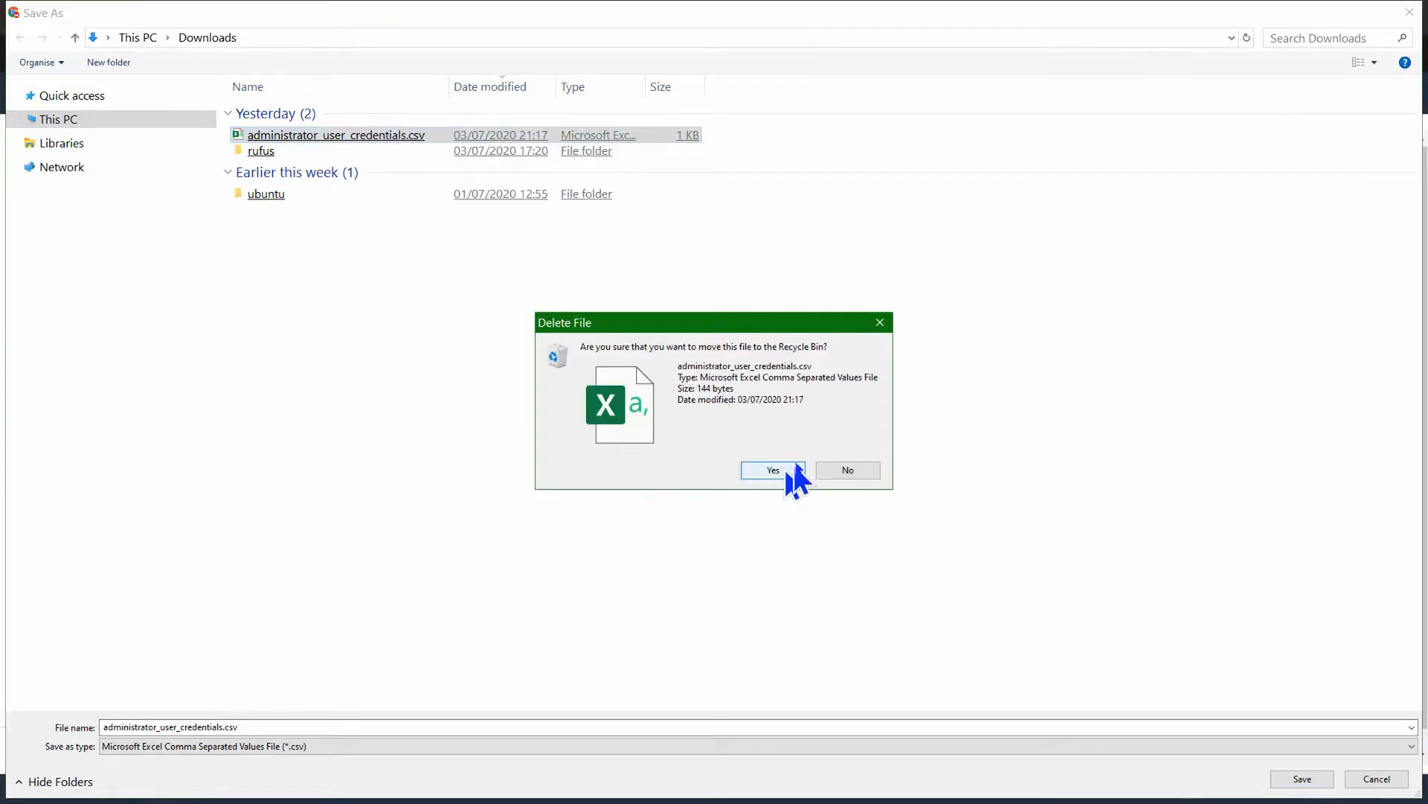
click(771, 469)
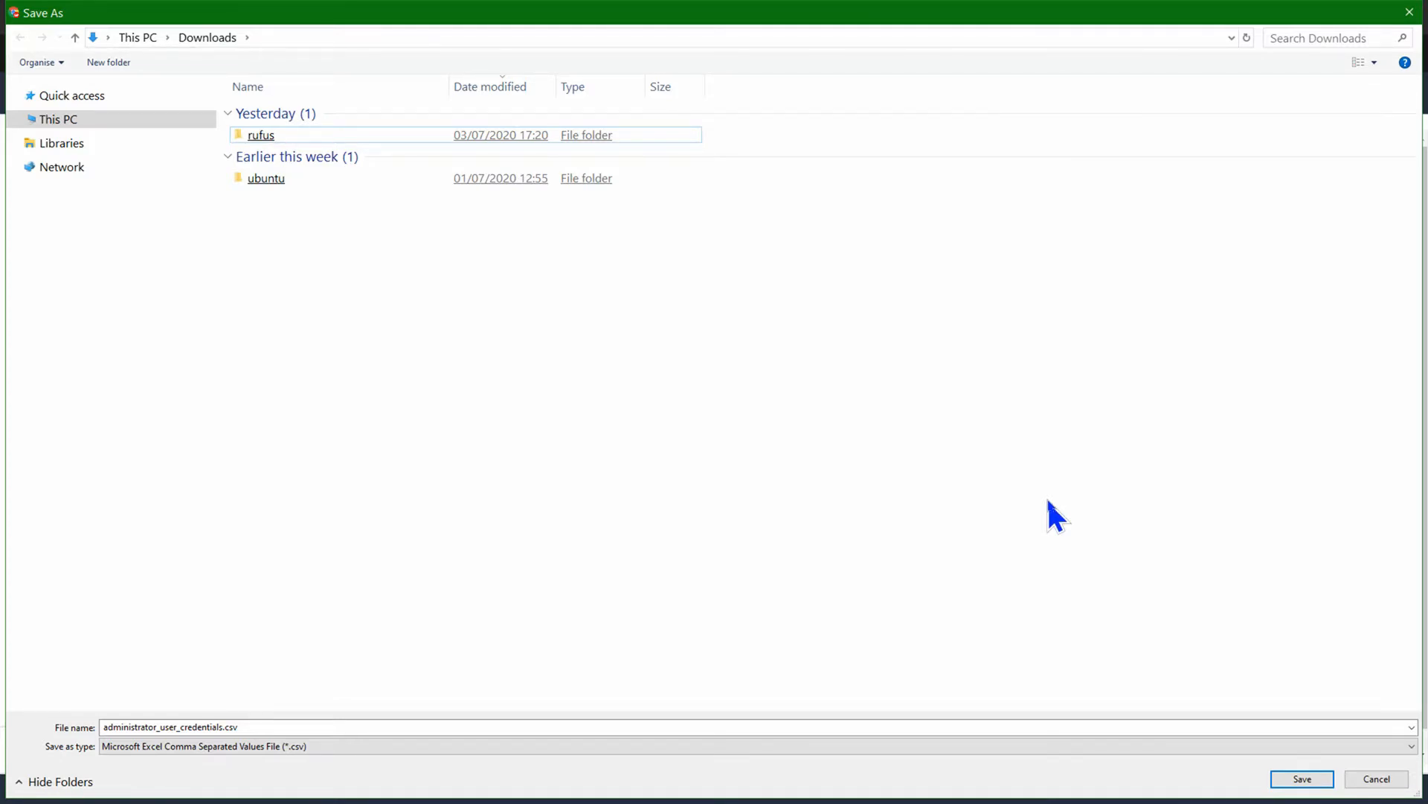
- Save the credentials as administrator_user_credentials.csv in Downloads, accepting replacement of any file with that name
click(1301, 783)
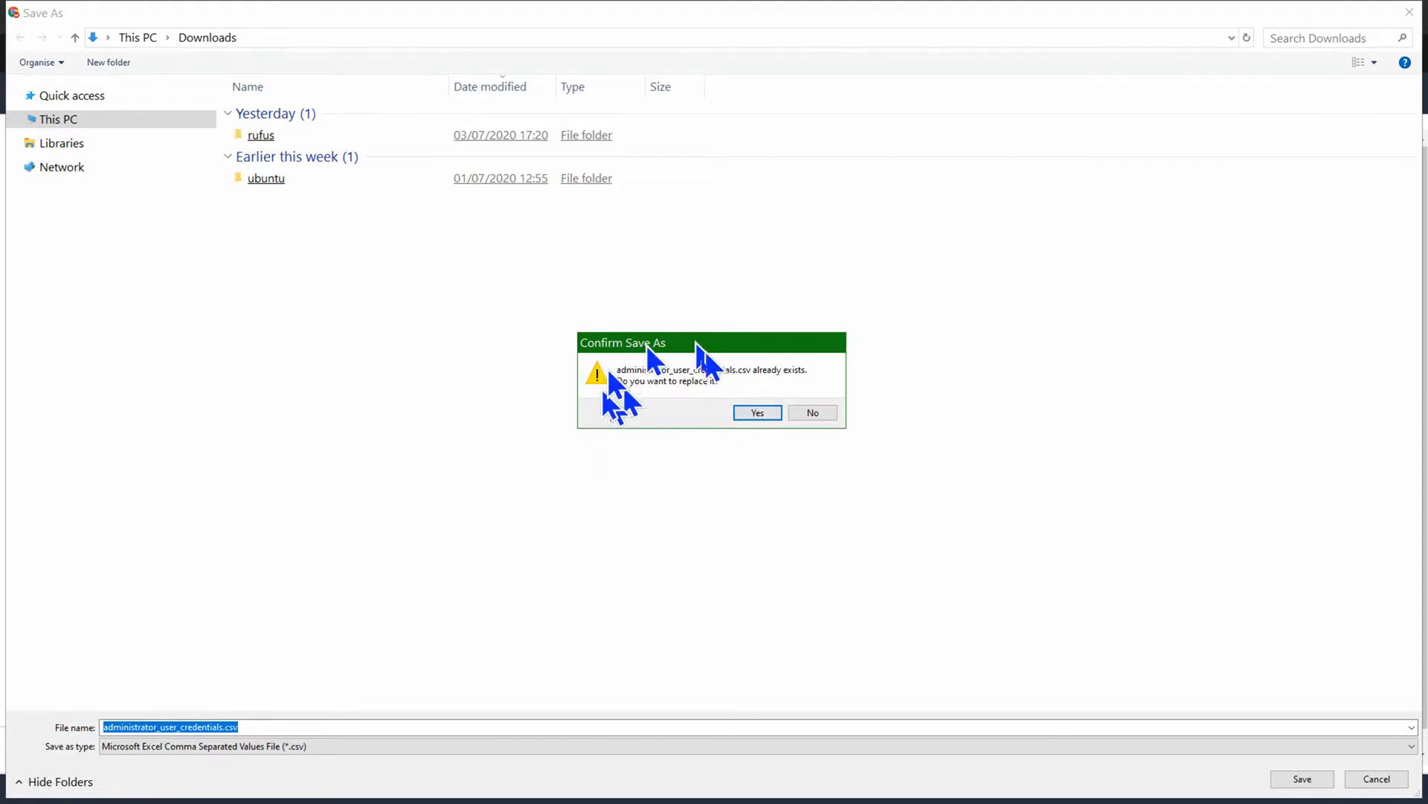
click(753, 413)
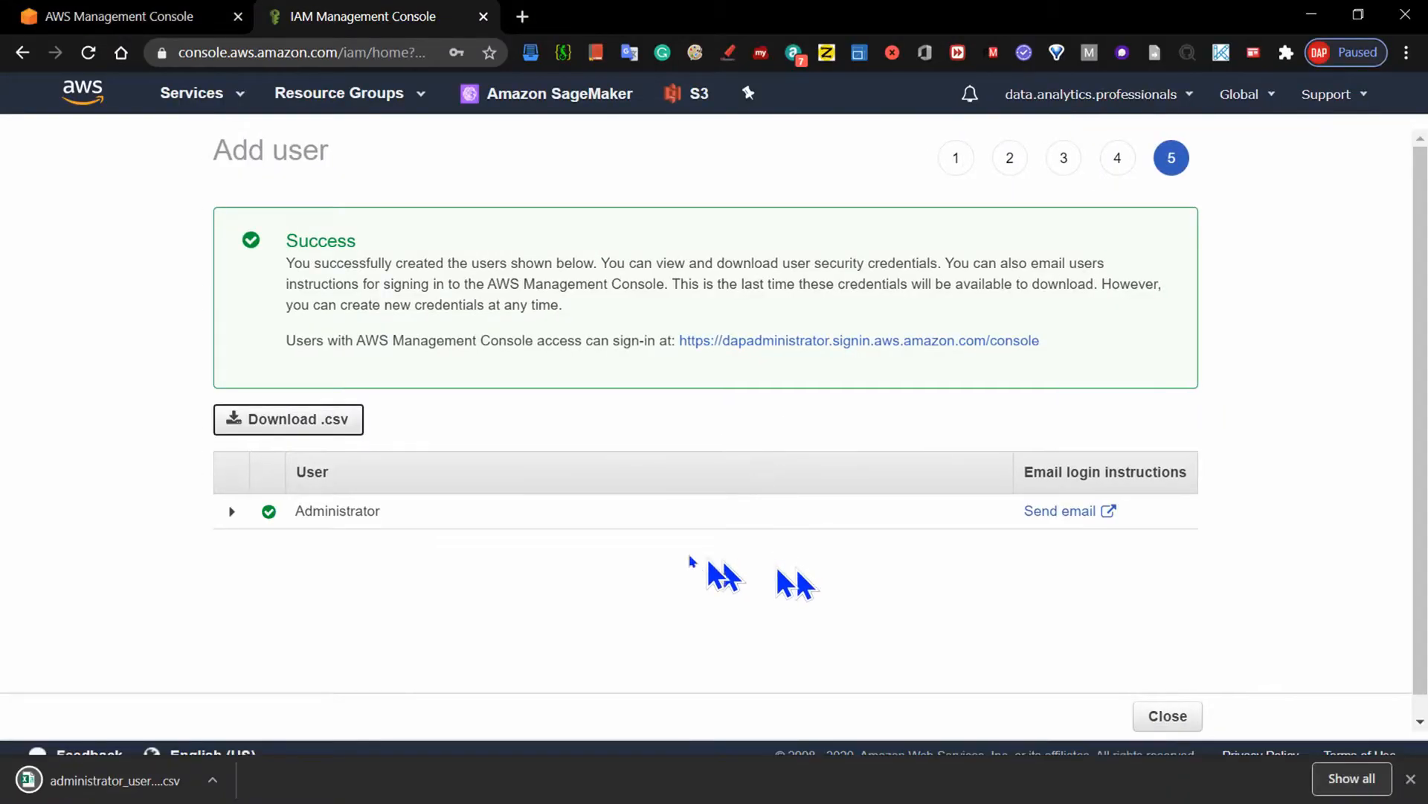